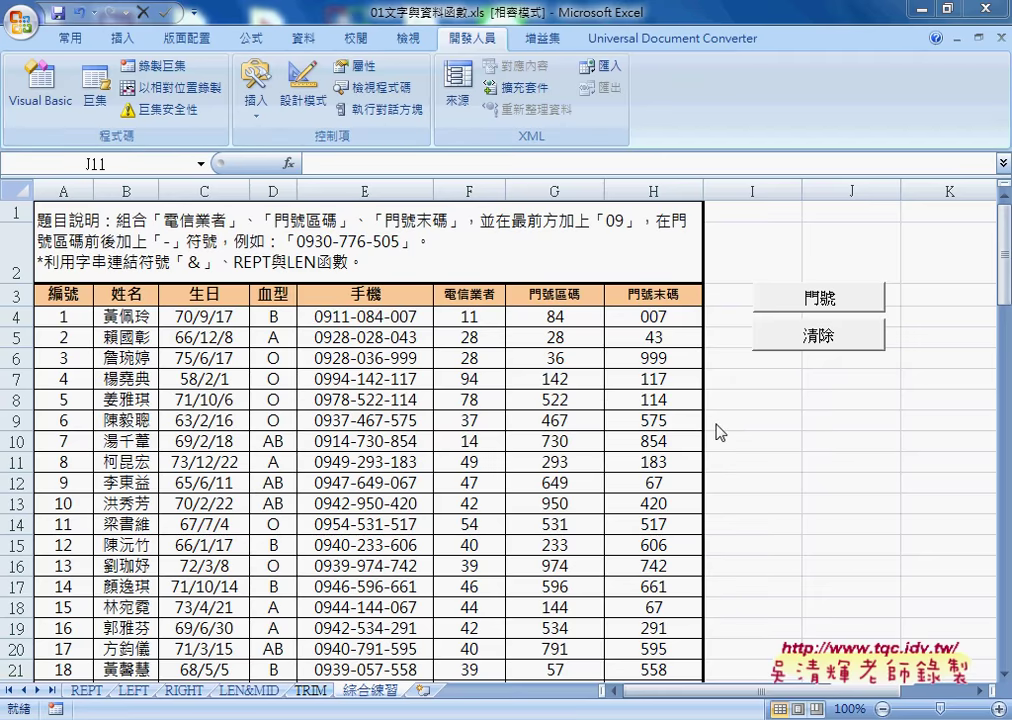
# Step: Open the Visual Basic editor on Module1, enlarge its window and widen the Project pane
pyautogui.click(50, 105)
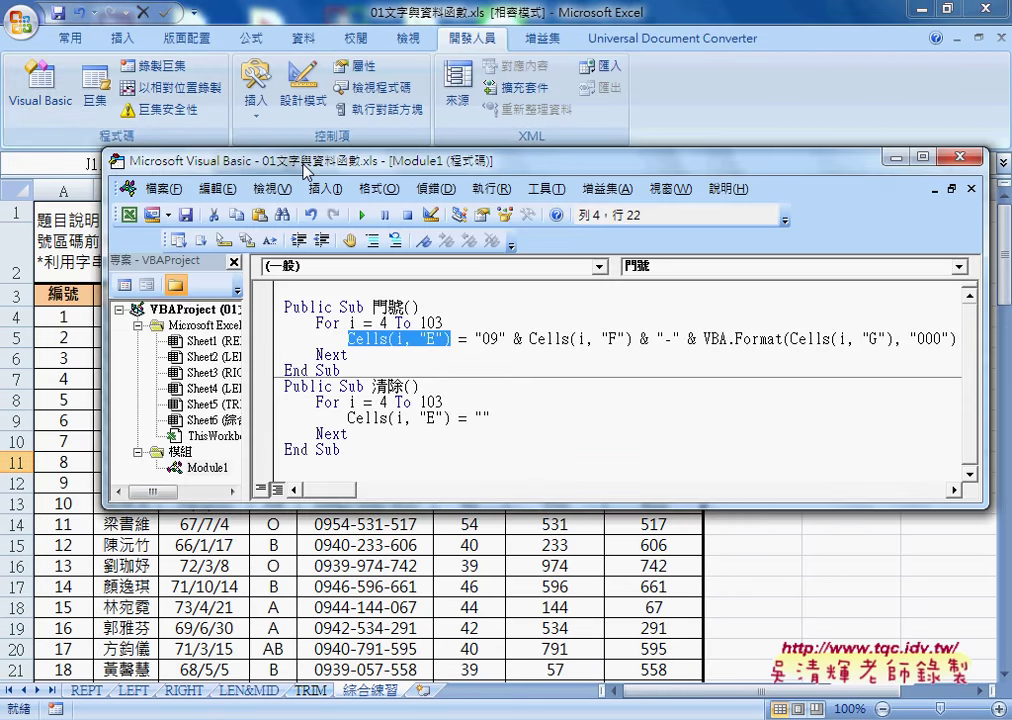
pyautogui.moveTo(310, 225); pyautogui.dragTo(235, 112)
pyautogui.moveTo(400, 453); pyautogui.dragTo(404, 588)
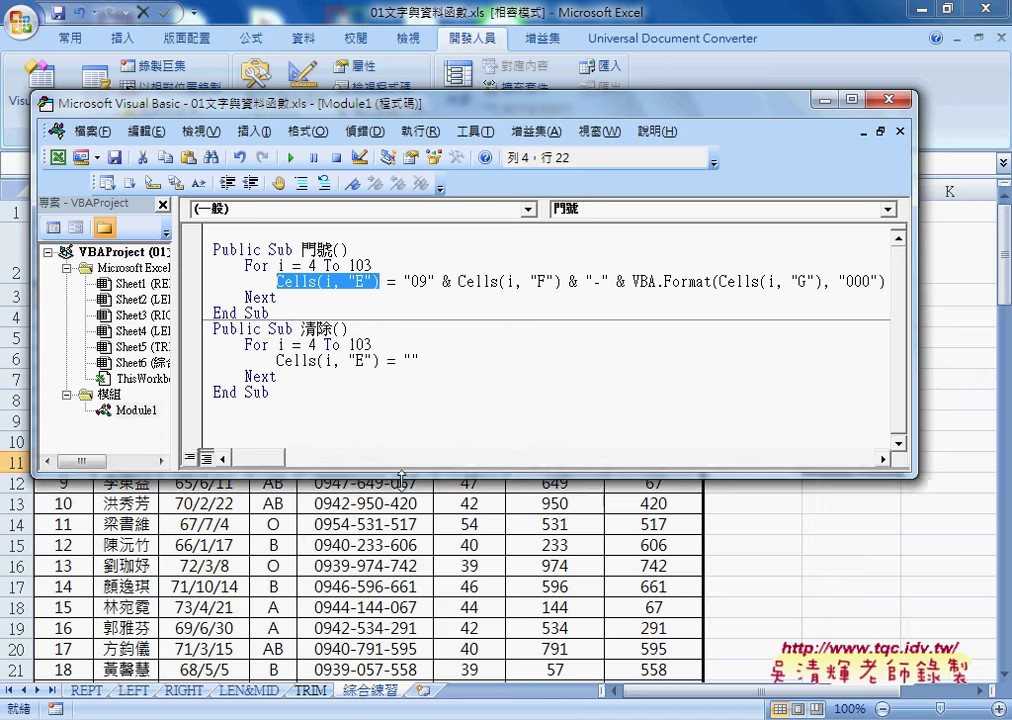
pyautogui.moveTo(184, 417); pyautogui.dragTo(238, 408)
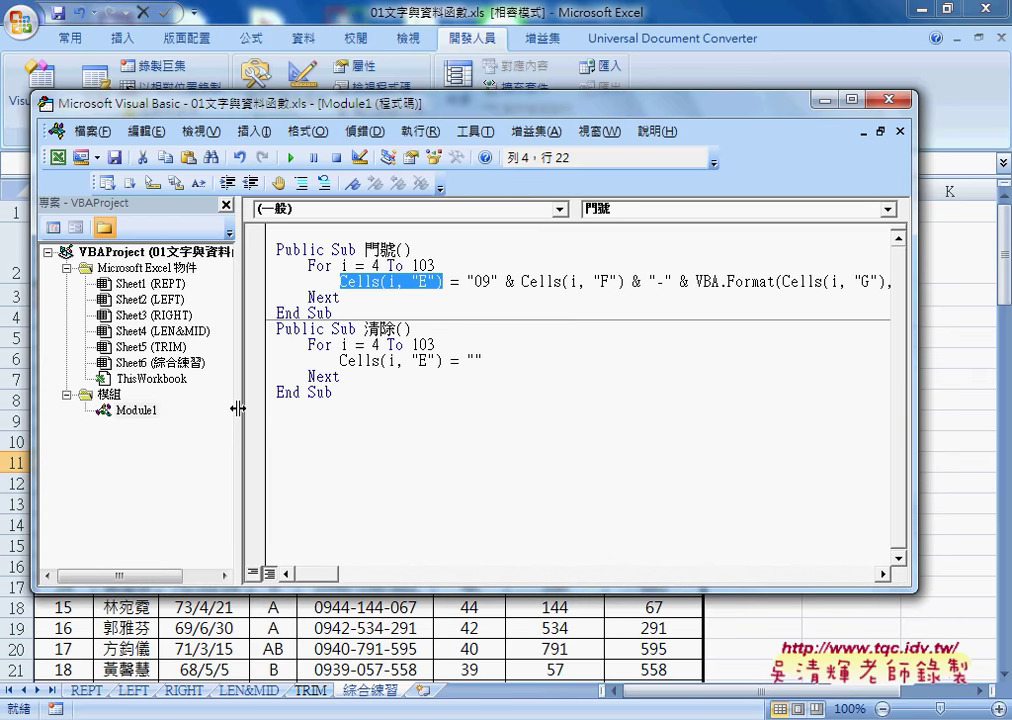
pyautogui.click(350, 418)
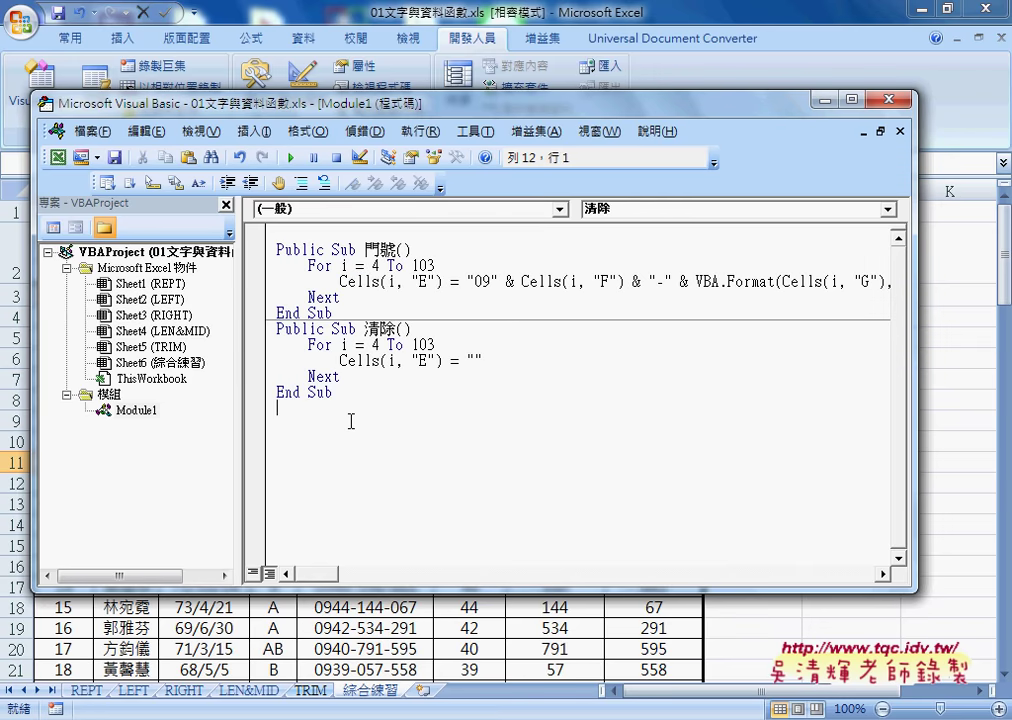
# Step: Split the Cells(i, "E") line before its first VBA.Format call, triggering an expected-expression compile error
pyautogui.moveTo(240, 310); pyautogui.dragTo(187, 312)
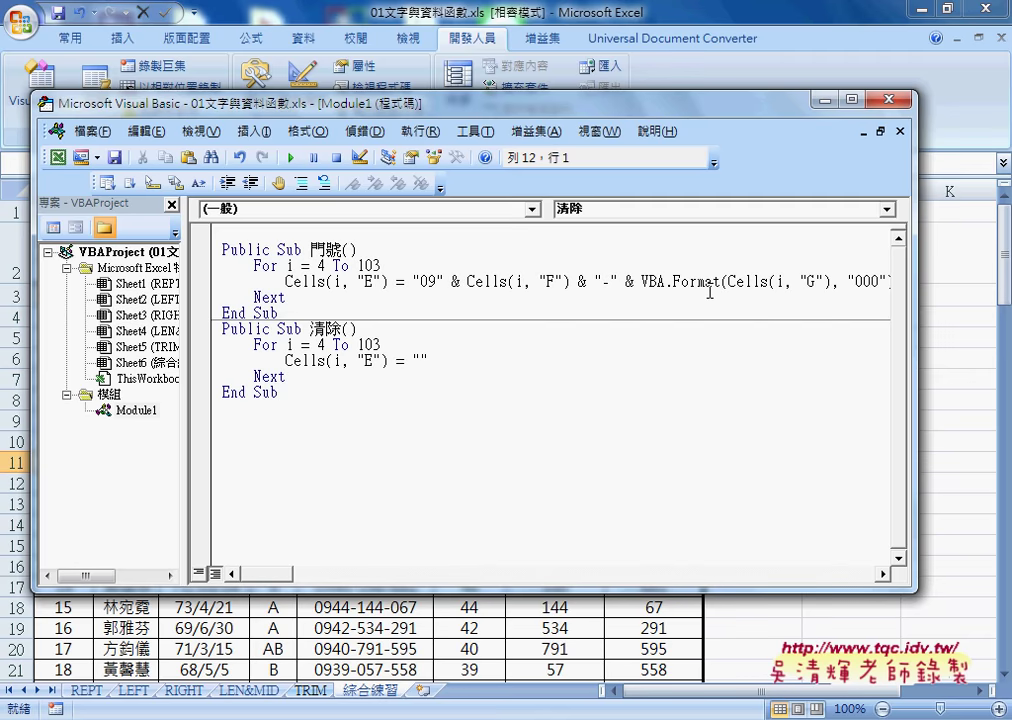
pyautogui.click(793, 281)
pyautogui.moveTo(793, 281); pyautogui.dragTo(914, 278)
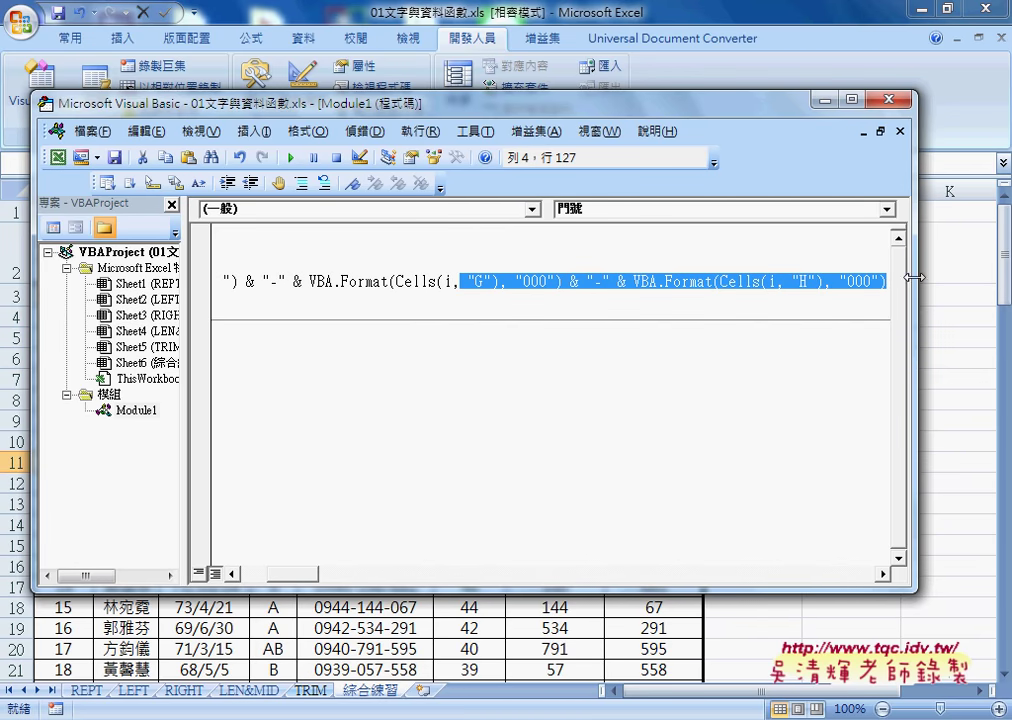
pyautogui.moveTo(292, 574); pyautogui.dragTo(267, 574)
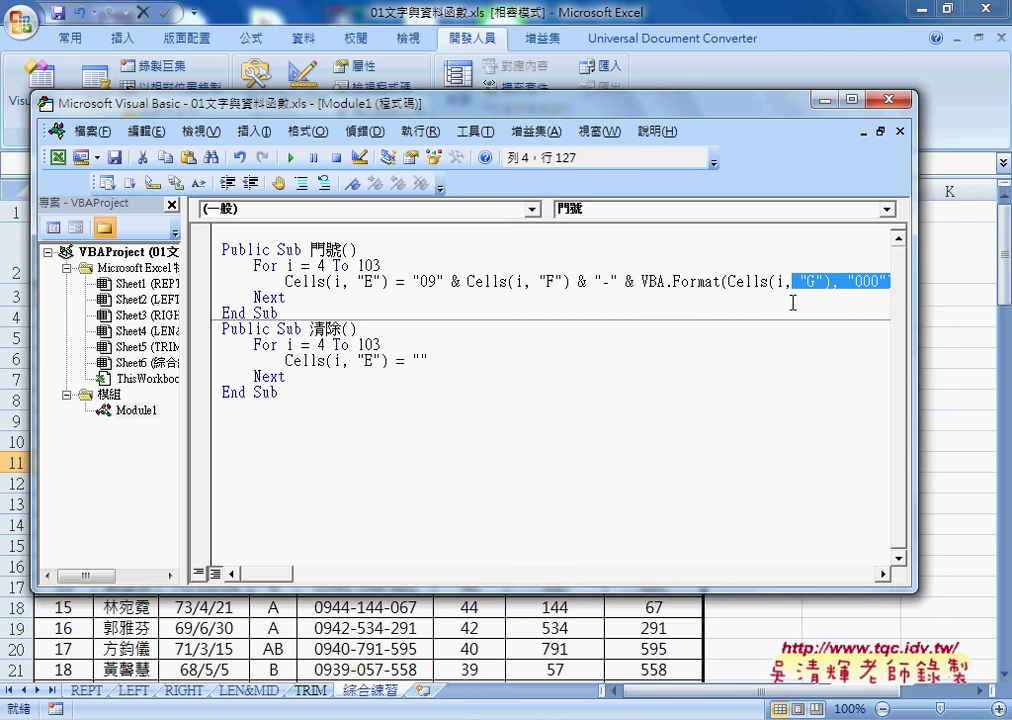
pyautogui.click(643, 283)
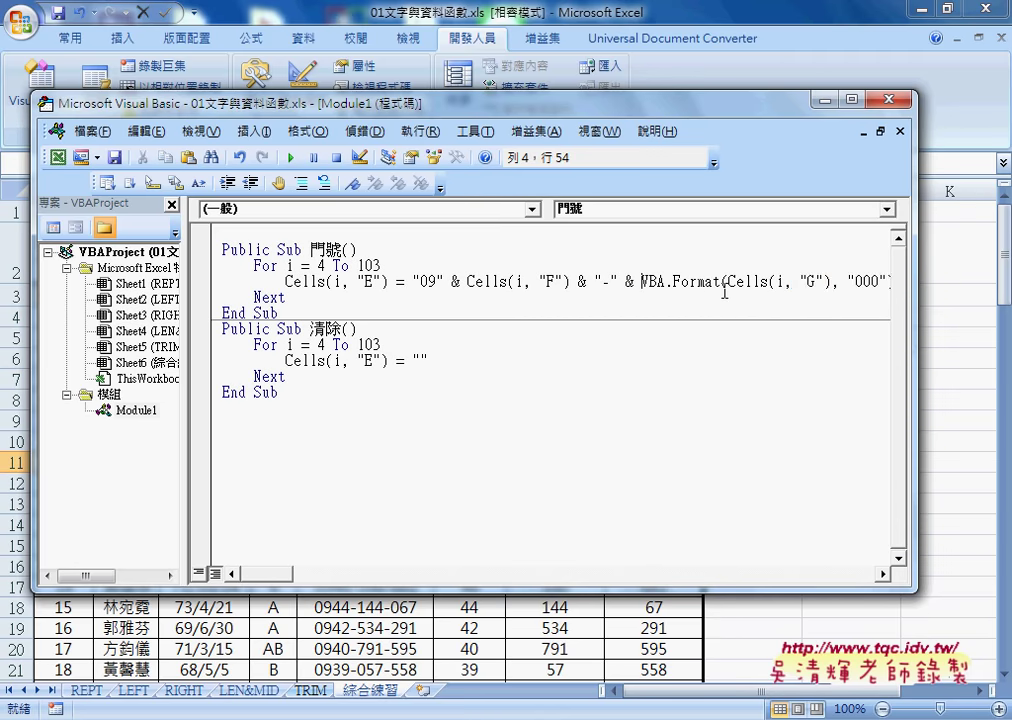
pyautogui.press('Return')
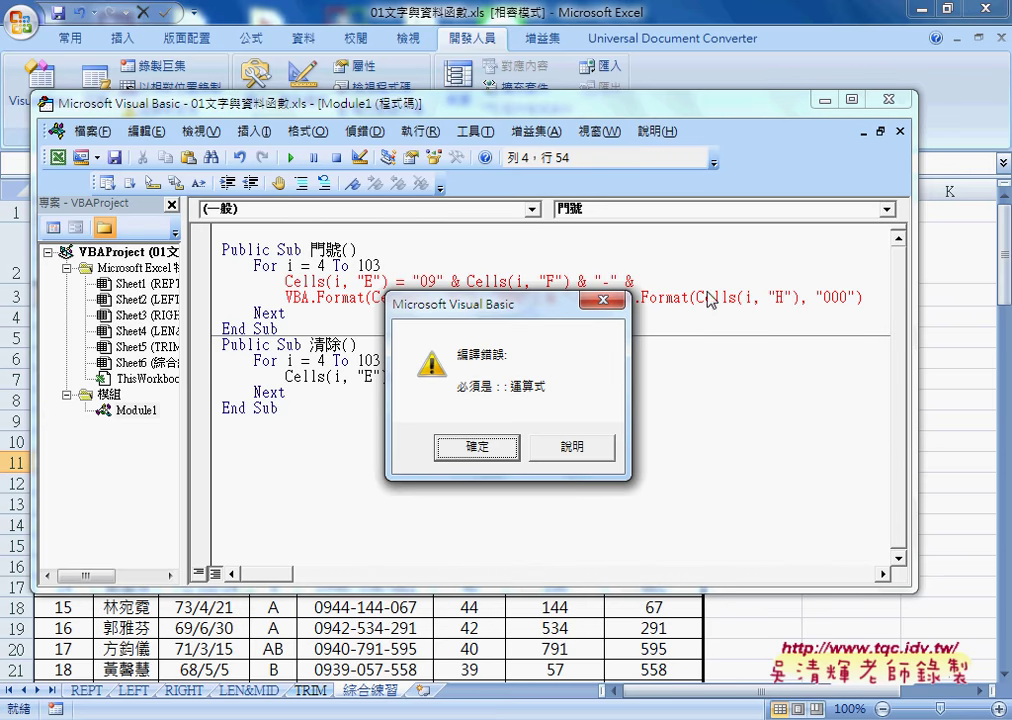
# Step: Dismiss the compile error and rejoin the broken Cells assignment into a single line
pyautogui.click(603, 300)
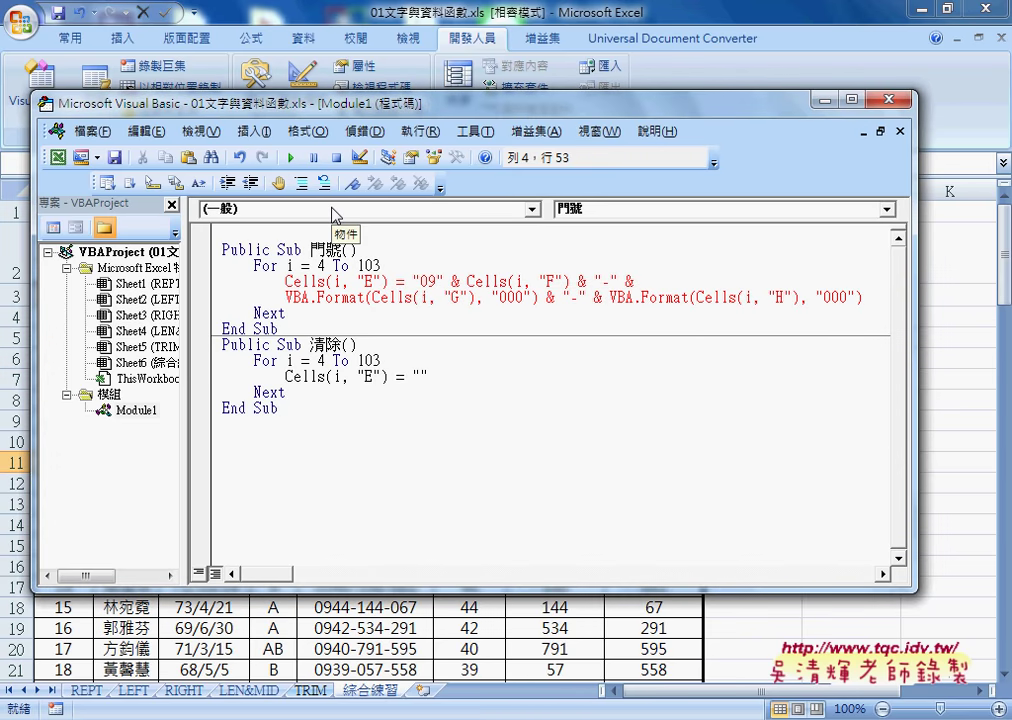
pyautogui.press('Delete')
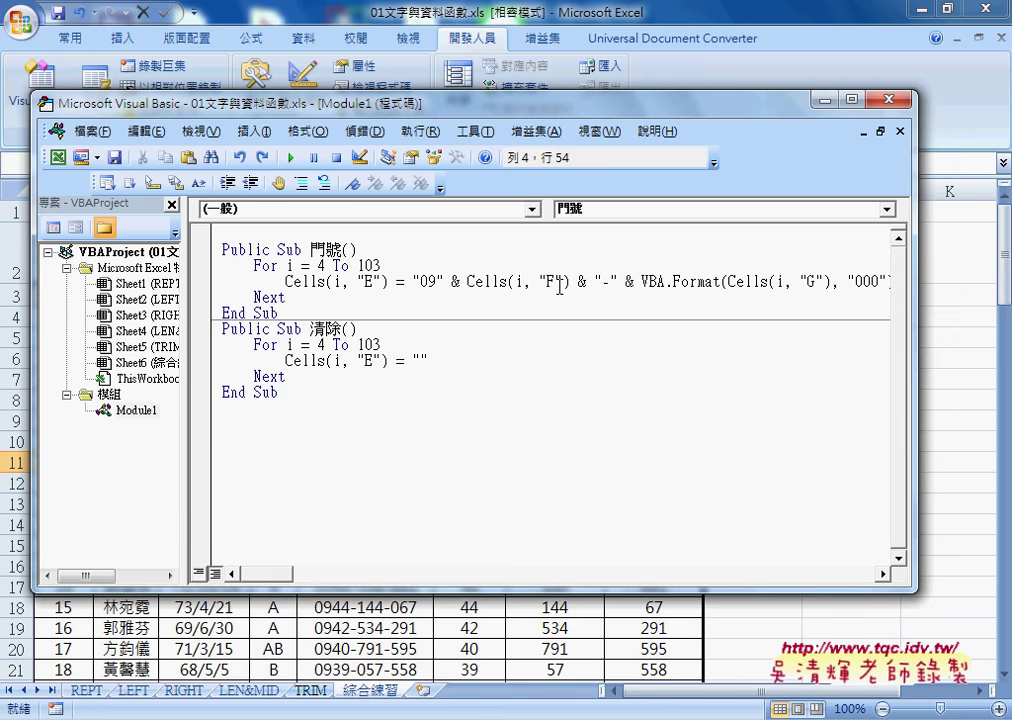
pyautogui.click(606, 281)
pyautogui.write('-')
pyautogui.doubleClick(458, 281)
# Step: Add a " _" continuation after the last & and move VBA.Format onto the next line
pyautogui.click(636, 281)
pyautogui.doubleClick(636, 281)
pyautogui.write('_')
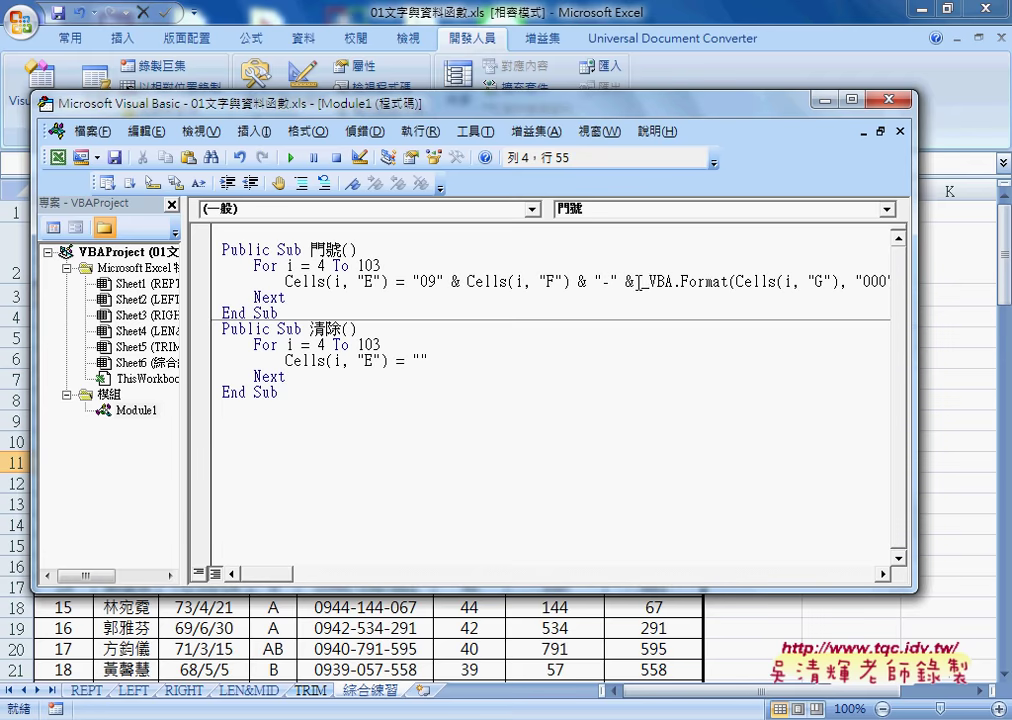
pyautogui.moveTo(640, 283); pyautogui.dragTo(649, 283)
pyautogui.click(649, 283)
pyautogui.press('Return')
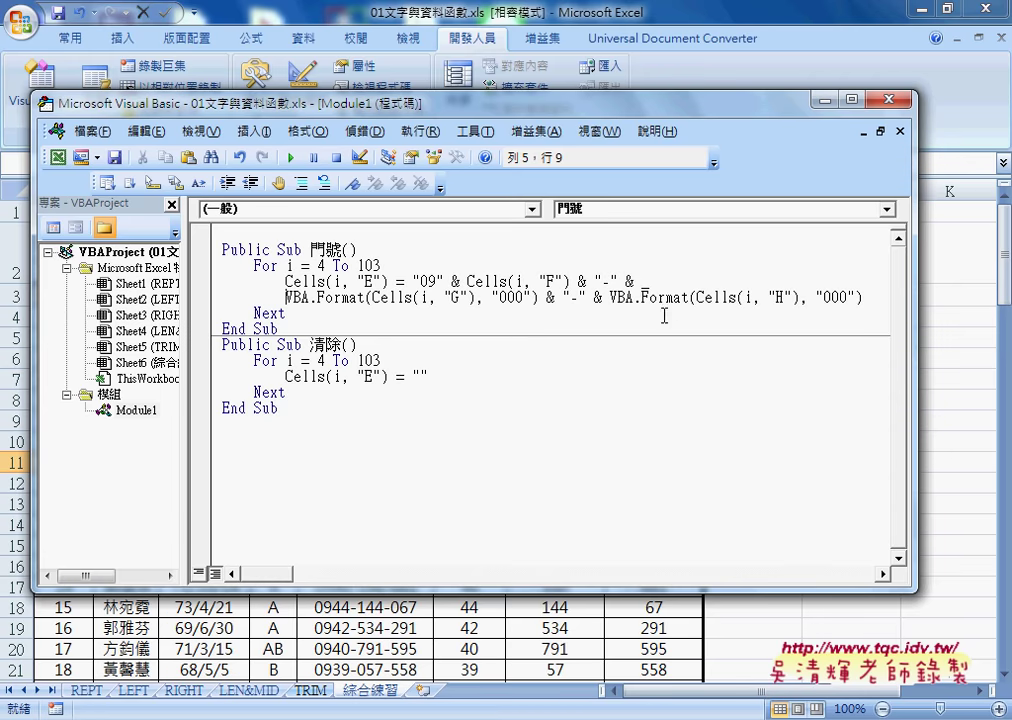
pyautogui.click(619, 418)
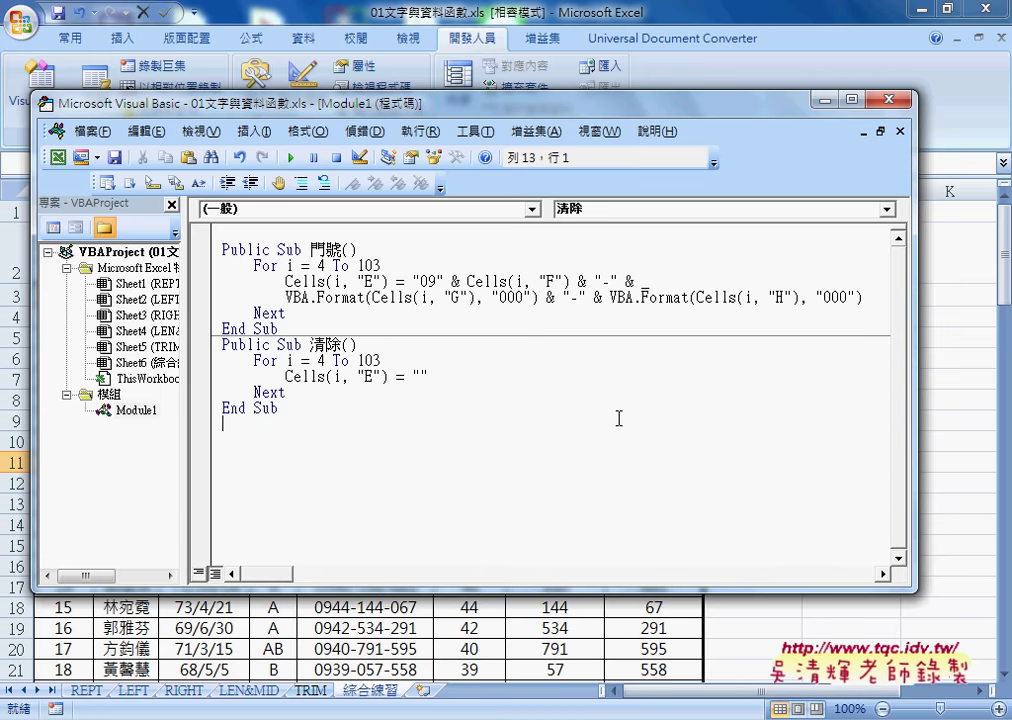
pyautogui.doubleClick(456, 282)
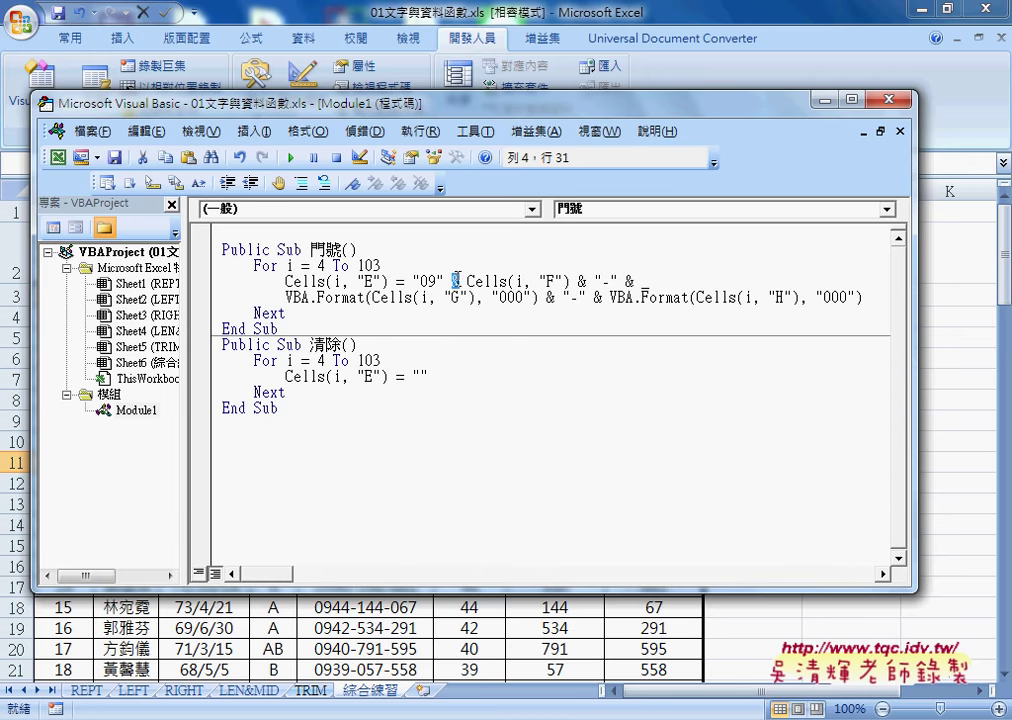
pyautogui.click(634, 282)
pyautogui.moveTo(640, 282); pyautogui.dragTo(650, 281)
pyautogui.click(652, 282)
pyautogui.moveTo(290, 100)
pyautogui.mouseDown()
pyautogui.moveTo(383, 224)
pyautogui.moveTo(379, 248)
pyautogui.mouseUp()
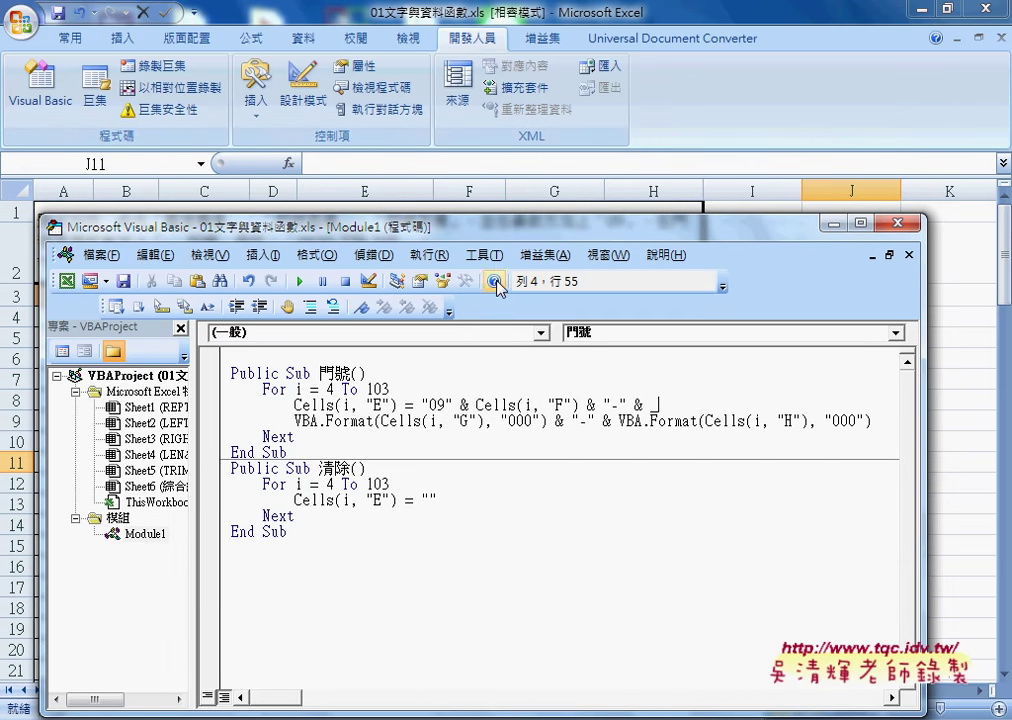
pyautogui.moveTo(523, 228); pyautogui.dragTo(533, 113)
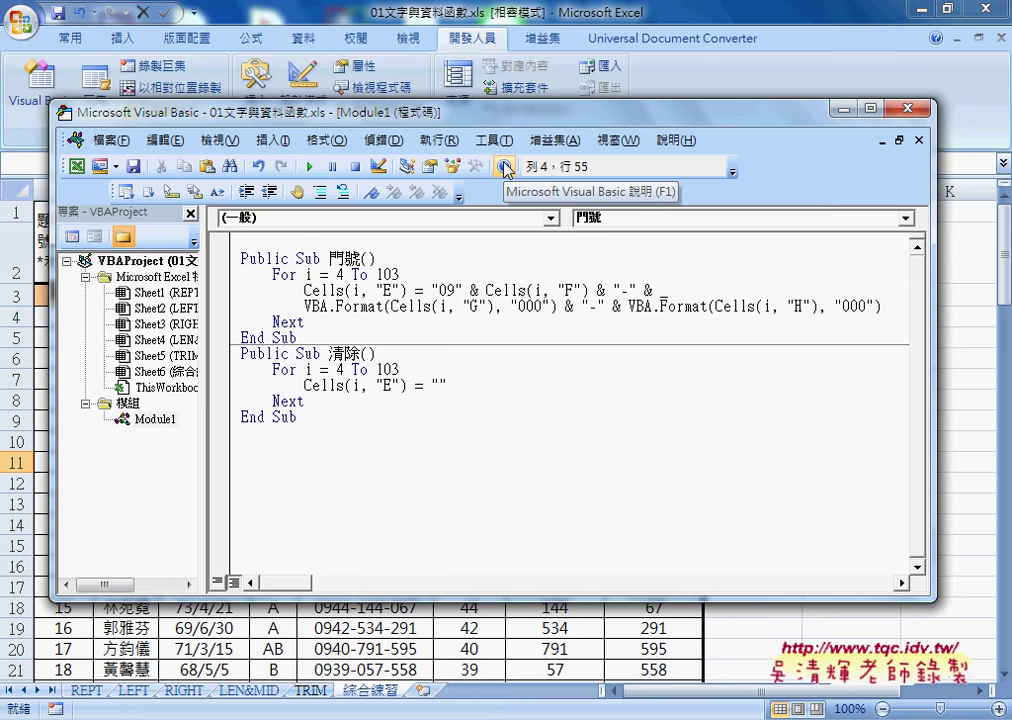
# Step: Launch Visual Basic Help from the toolbar to reach the Excel 2007 開發人員參考 page
pyautogui.click(506, 167)
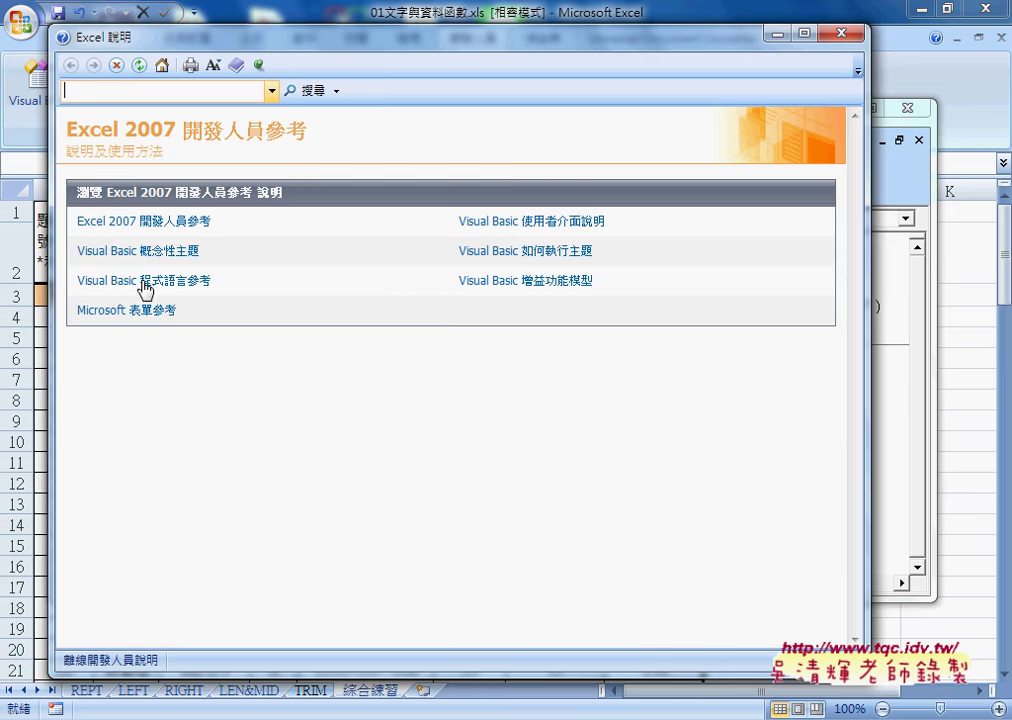
# Step: Go to Visual Basic 程式語言參考 and open its 函數 page, grouped A-C through Q-Z
pyautogui.moveTo(212, 281); pyautogui.dragTo(113, 288)
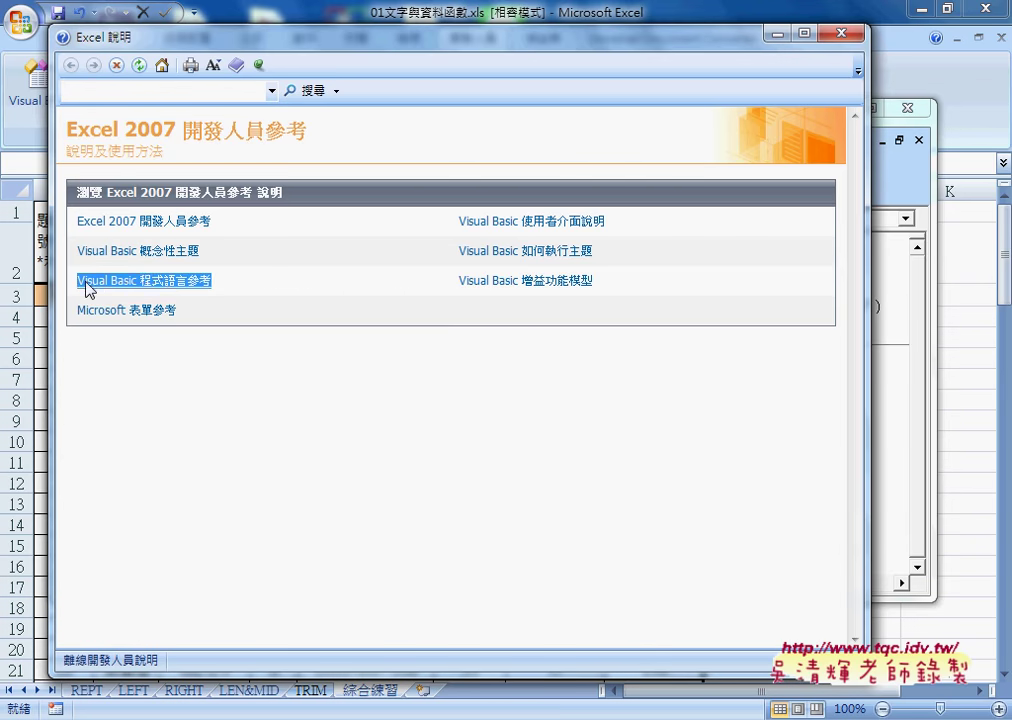
pyautogui.click(171, 290)
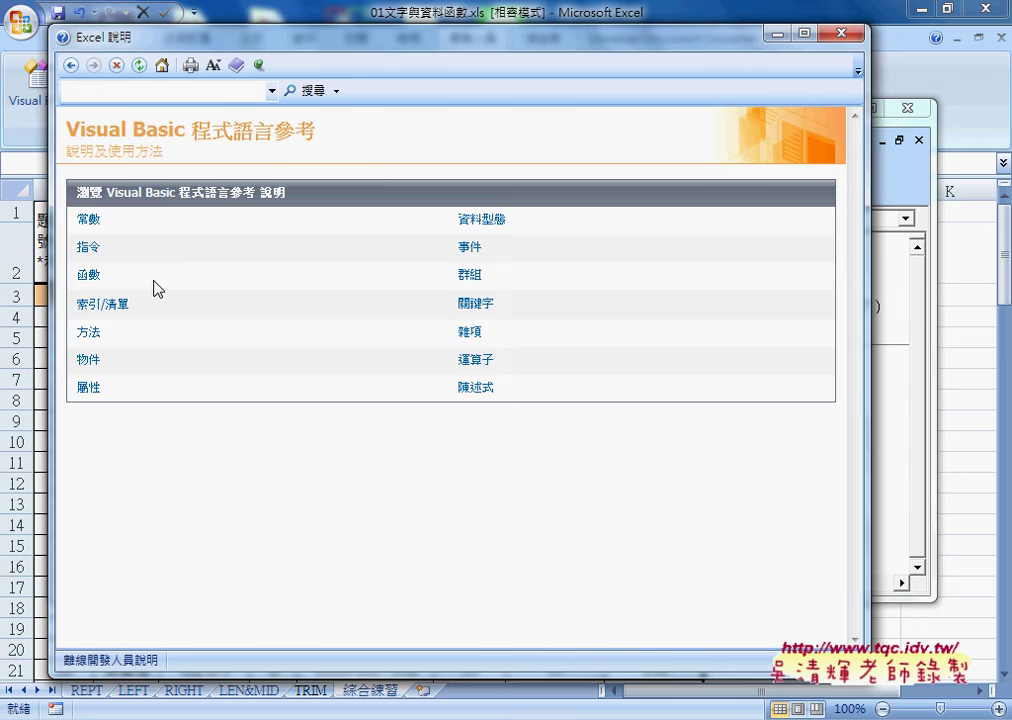
pyautogui.click(89, 276)
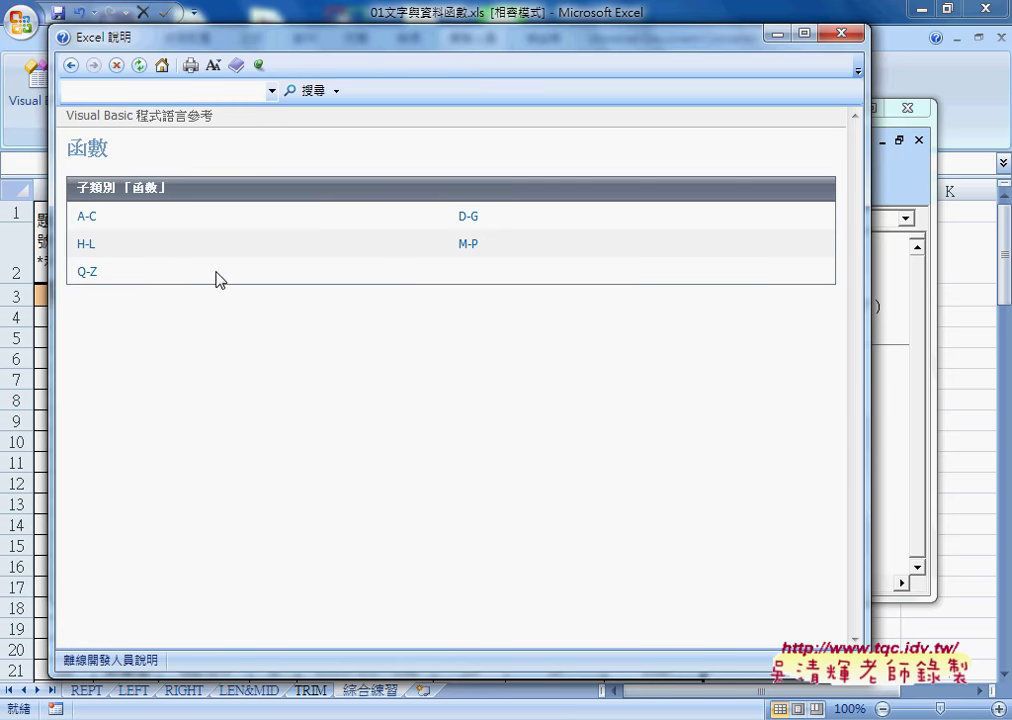
# Step: Browse the D-G function list, then go back twice and close Help
pyautogui.click(469, 218)
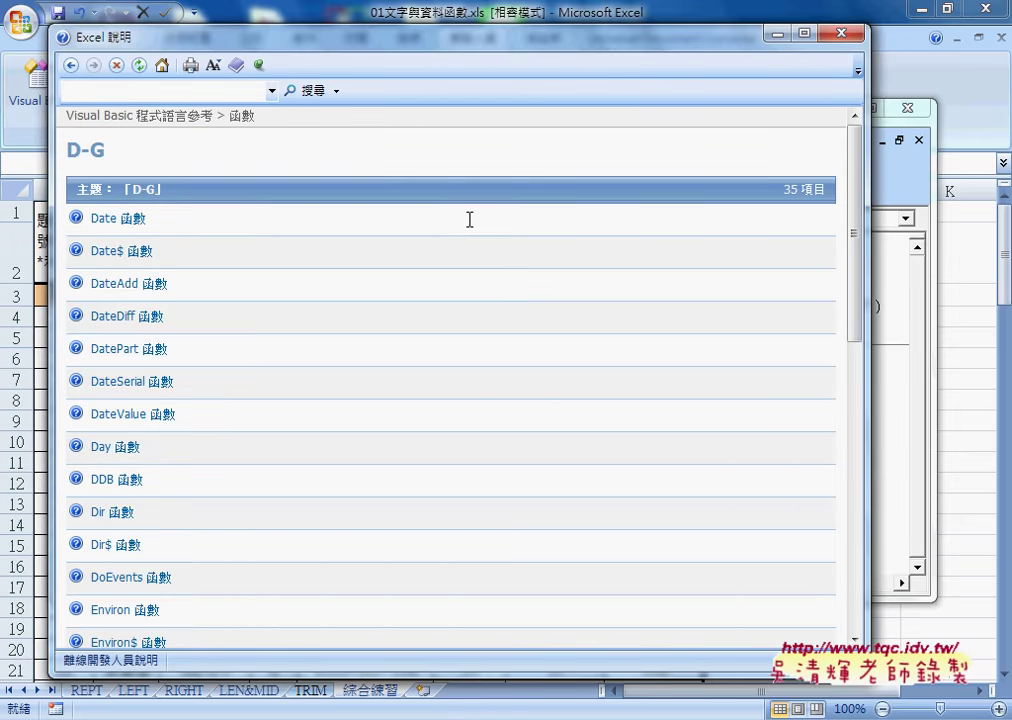
pyautogui.scroll(-1, 452, 280)
pyautogui.scroll(-4, 452, 280)
pyautogui.scroll(-1, 452, 289)
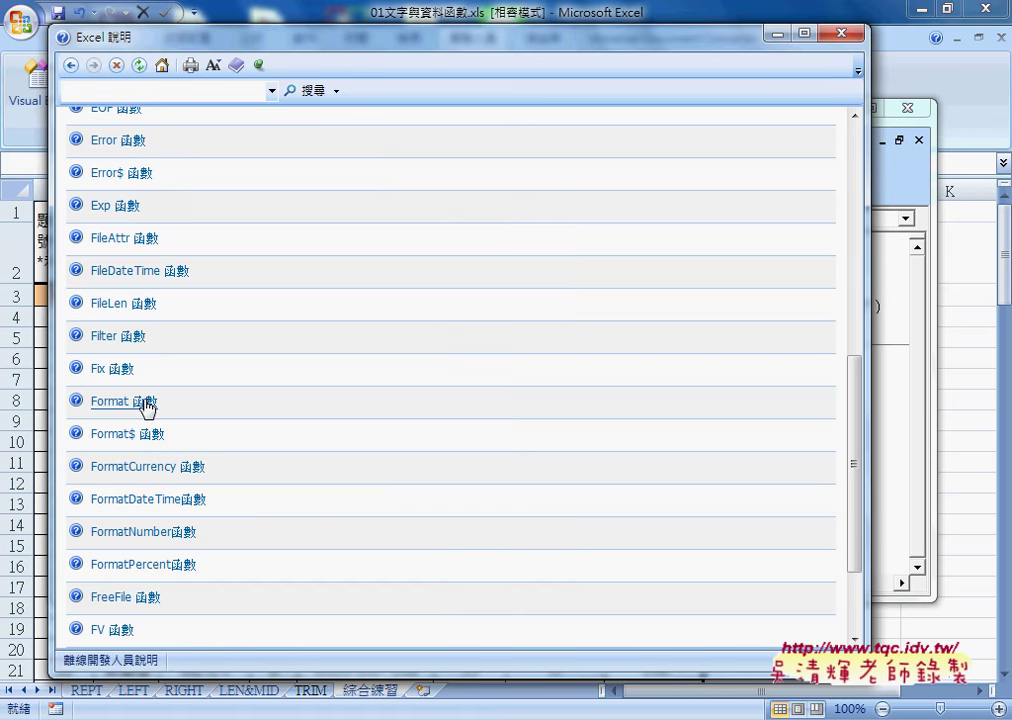
pyautogui.click(72, 68)
pyautogui.click(72, 68)
pyautogui.click(840, 36)
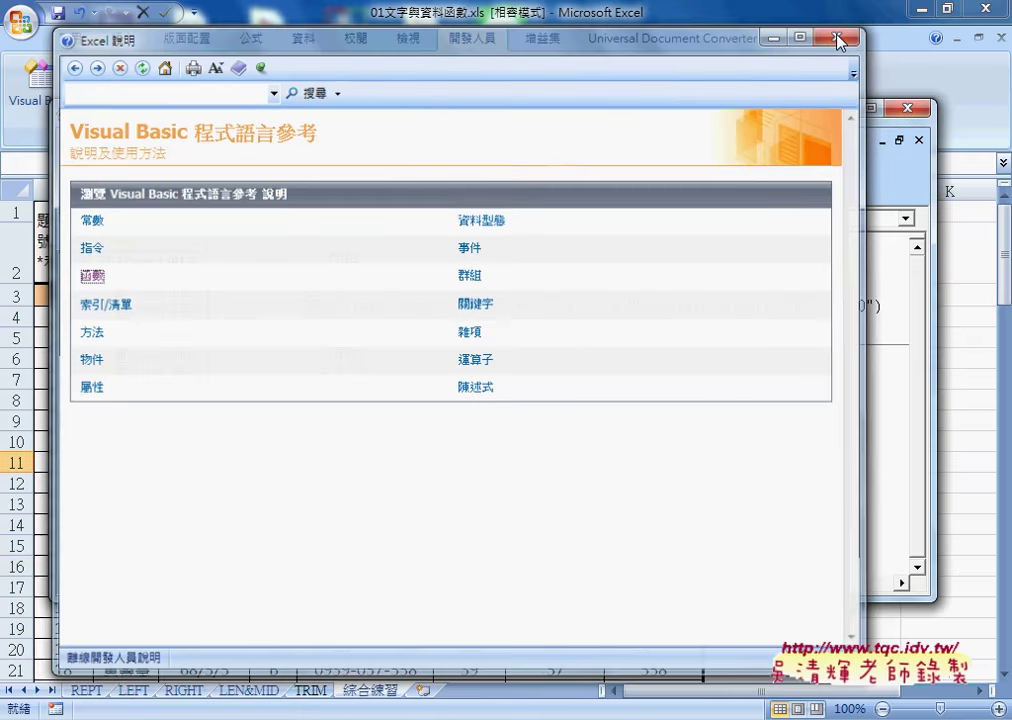
# Step: Reopen Help and follow Visual Basic 程式語言參考 > 函數 > D-G to the Format 函數 topic
pyautogui.click(508, 170)
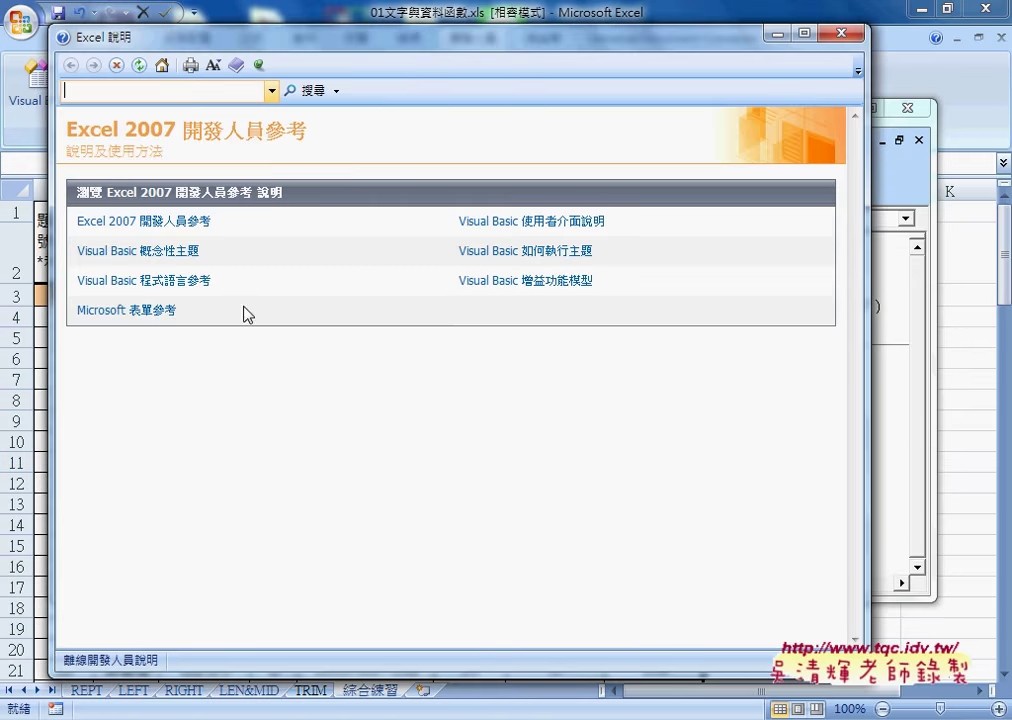
pyautogui.click(157, 285)
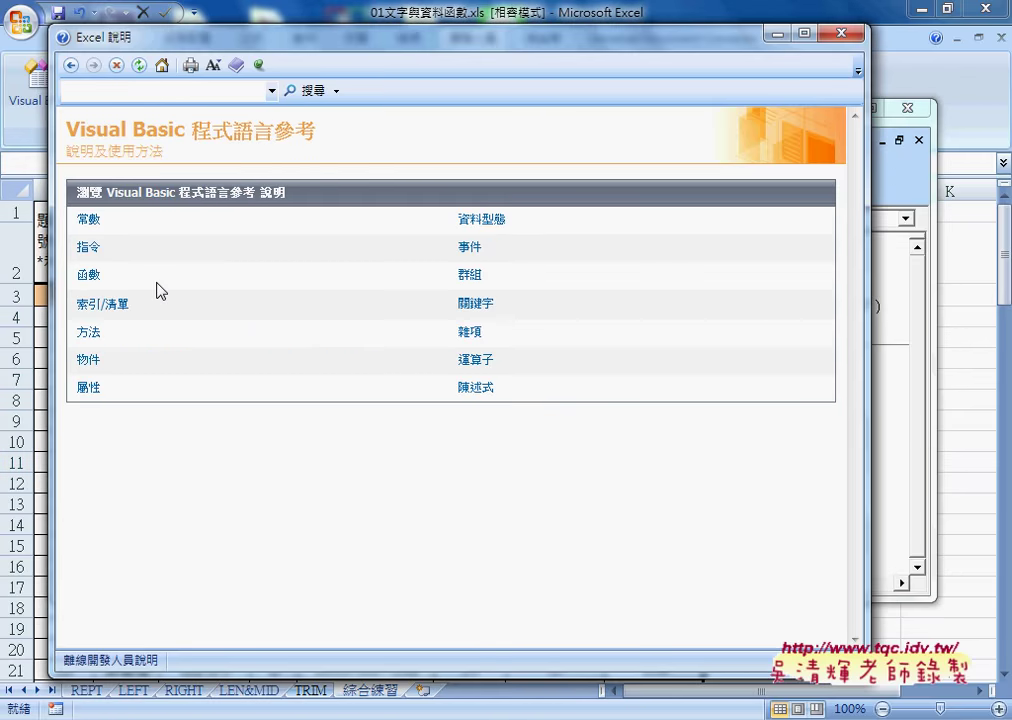
pyautogui.click(88, 275)
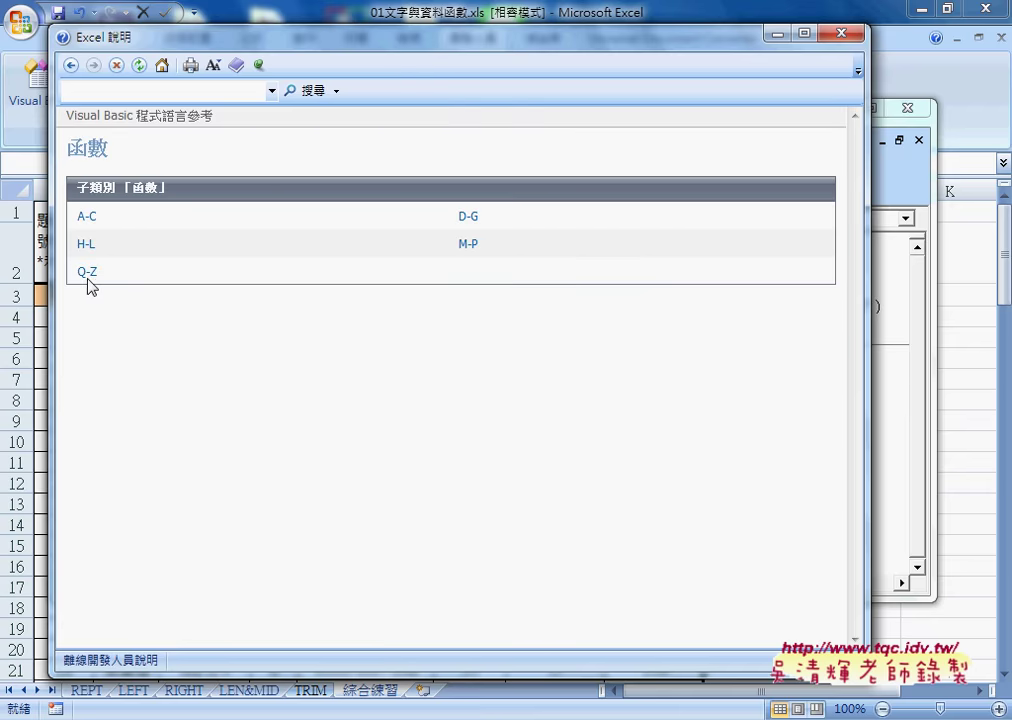
pyautogui.click(470, 217)
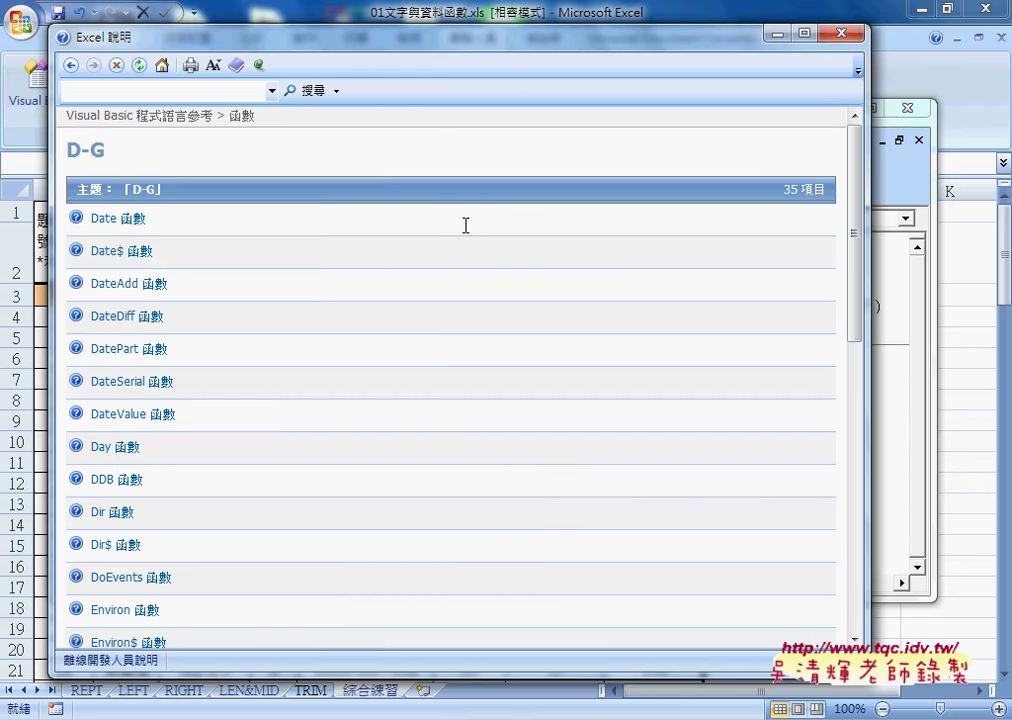
pyautogui.scroll(-2, 465, 226)
pyautogui.scroll(-5, 465, 226)
pyautogui.scroll(-3, 462, 232)
pyautogui.scroll(-2, 459, 240)
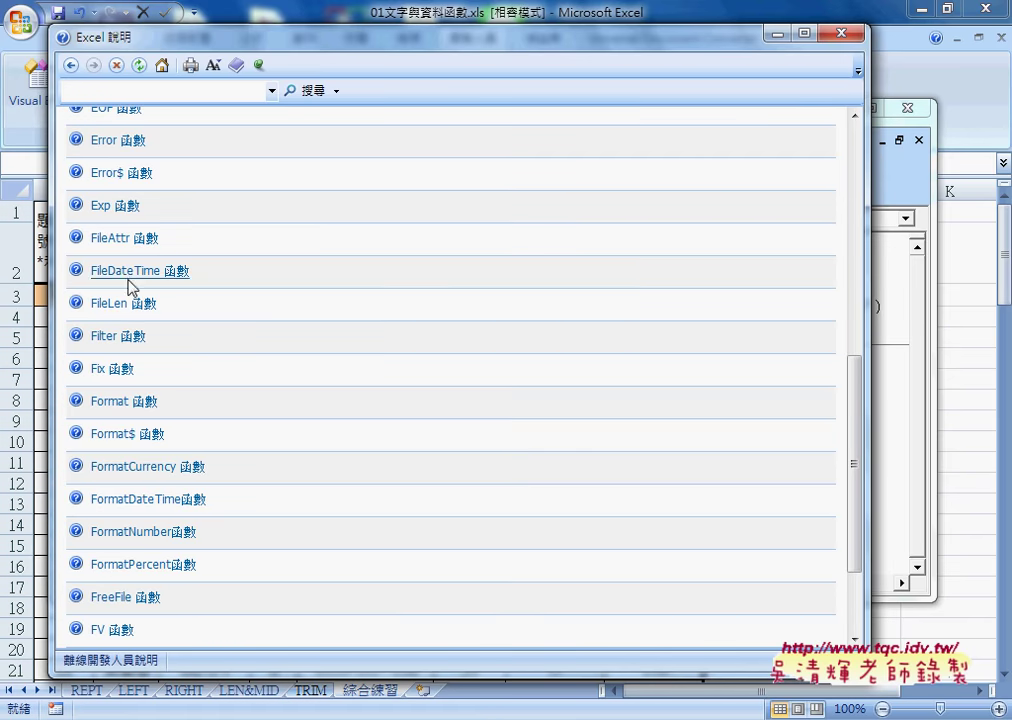
pyautogui.click(133, 404)
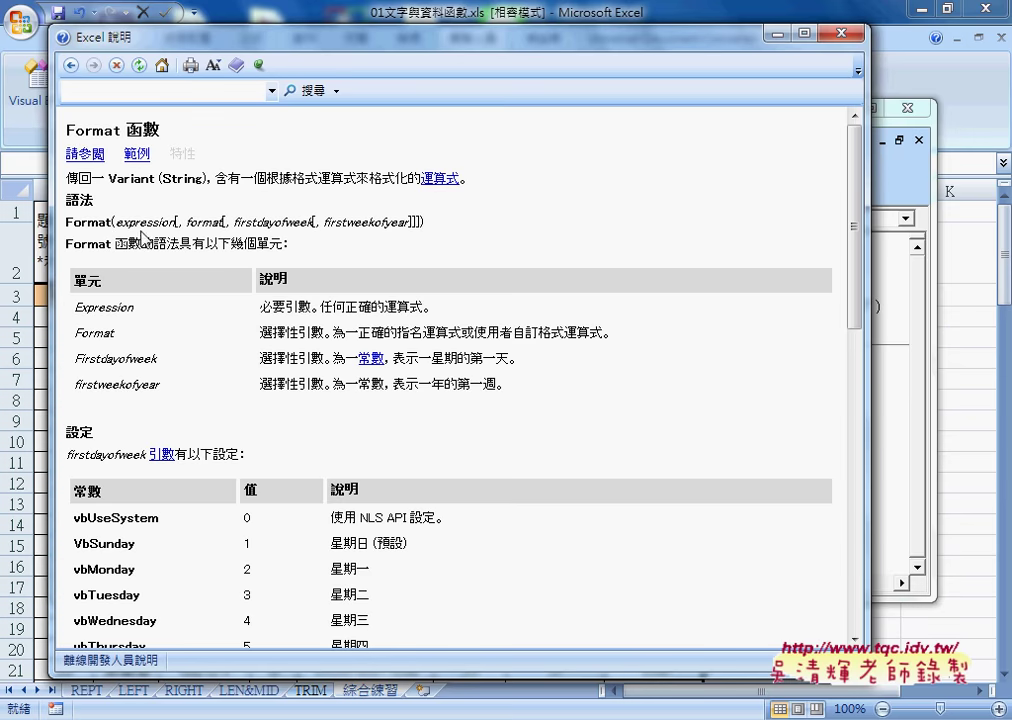
pyautogui.moveTo(121, 222); pyautogui.dragTo(172, 222)
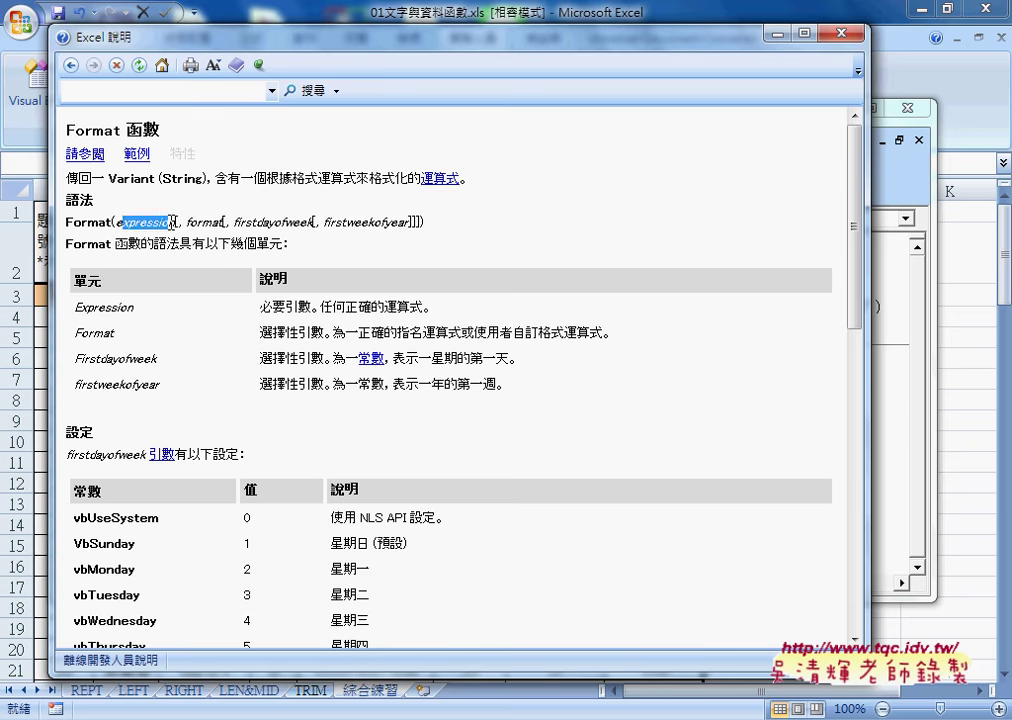
pyautogui.moveTo(261, 307); pyautogui.dragTo(432, 307)
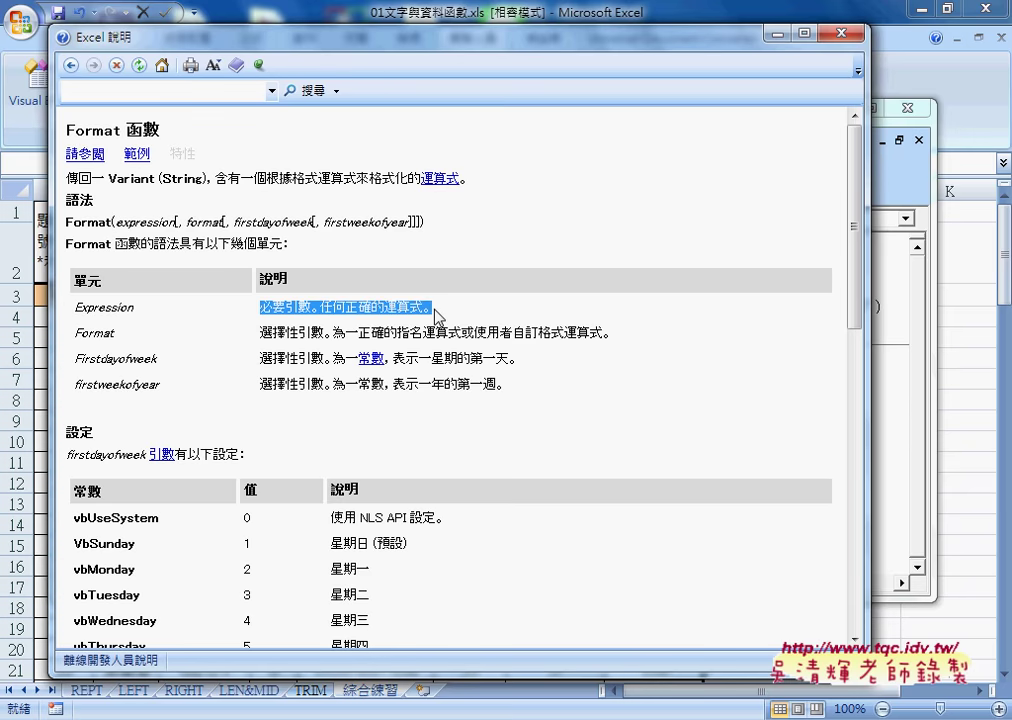
pyautogui.moveTo(177, 222); pyautogui.dragTo(222, 222)
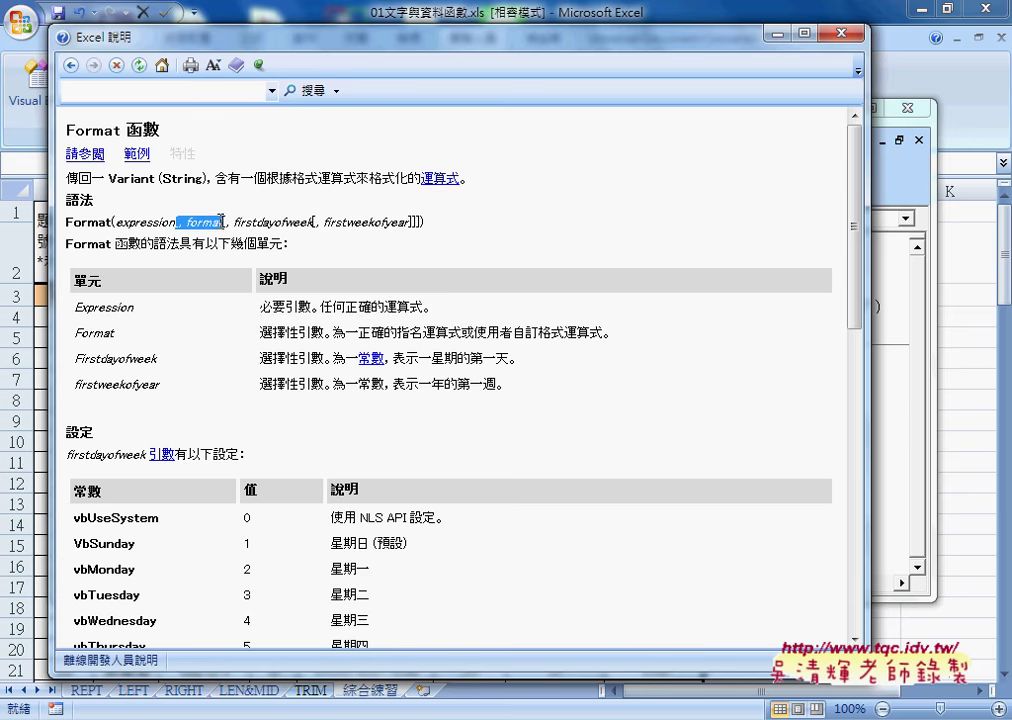
pyautogui.moveTo(116, 333); pyautogui.dragTo(73, 333)
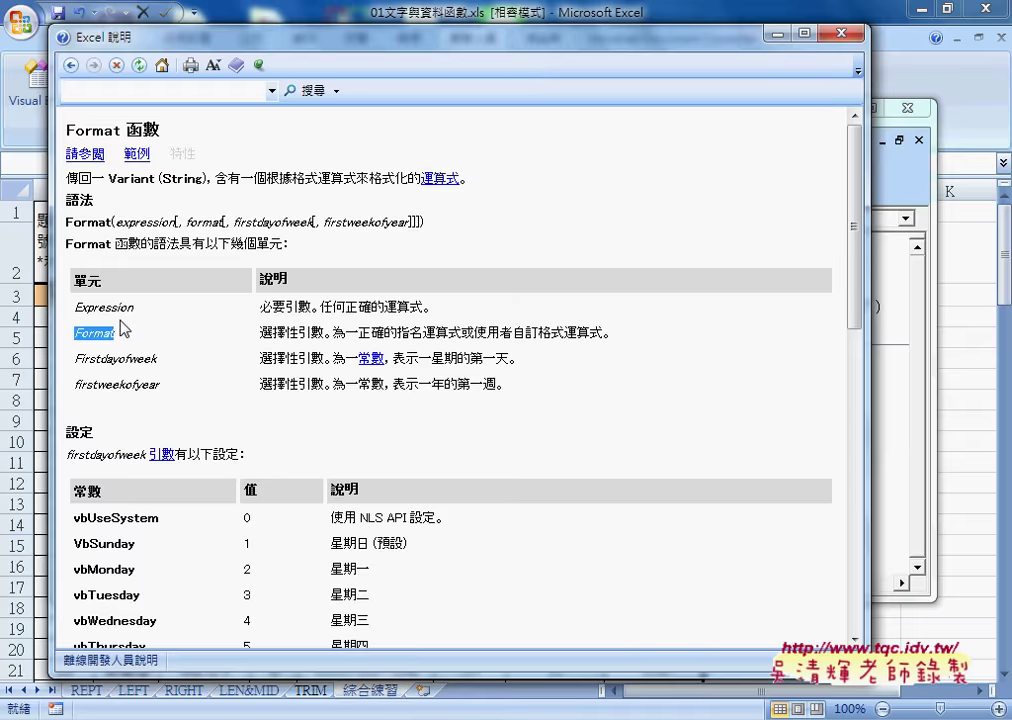
pyautogui.scroll(-2, 122, 329)
pyautogui.scroll(-4, 122, 329)
pyautogui.scroll(-2, 122, 329)
pyautogui.scroll(-2, 122, 329)
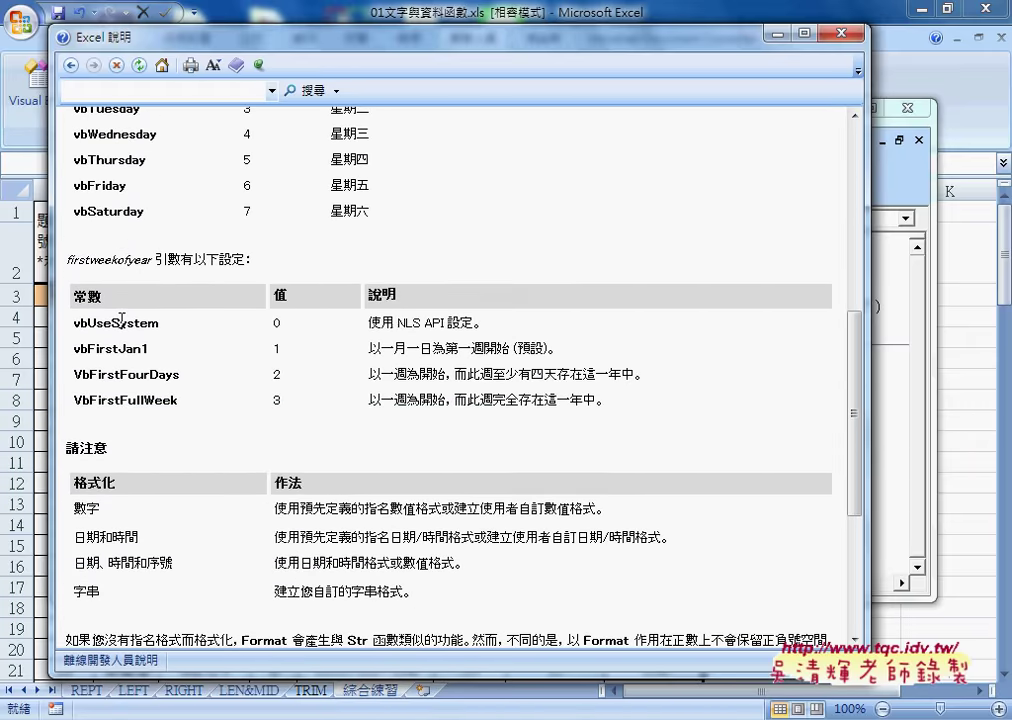
pyautogui.scroll(-2, 122, 320)
pyautogui.scroll(-2, 122, 320)
pyautogui.moveTo(101, 347); pyautogui.dragTo(73, 347)
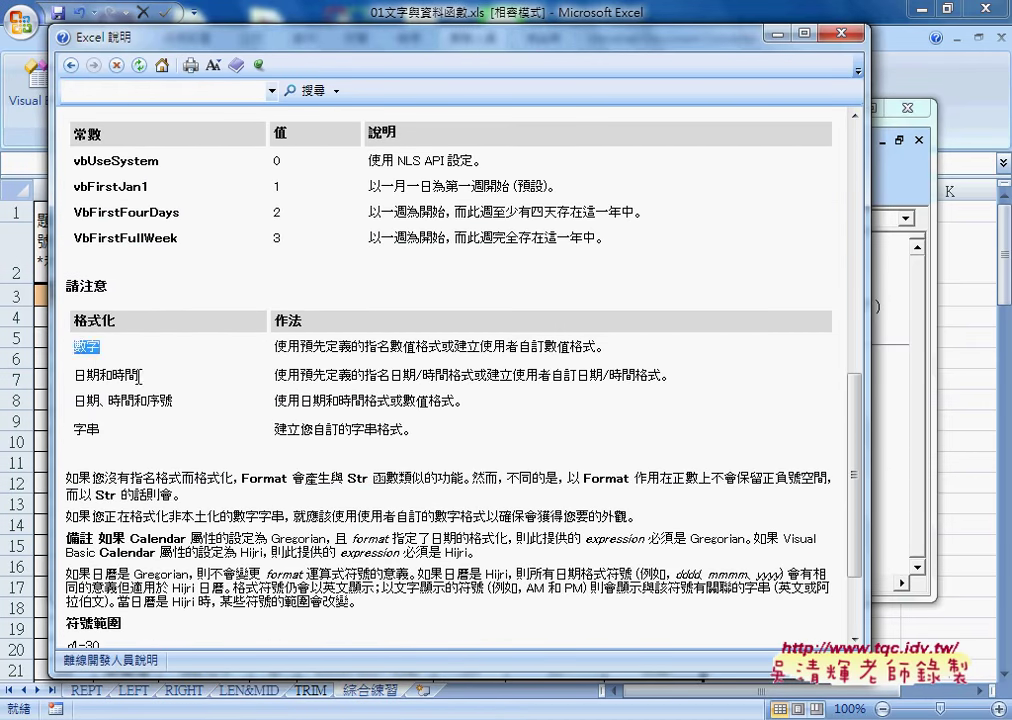
pyautogui.moveTo(139, 377); pyautogui.dragTo(87, 377)
pyautogui.scroll(-3, 129, 436)
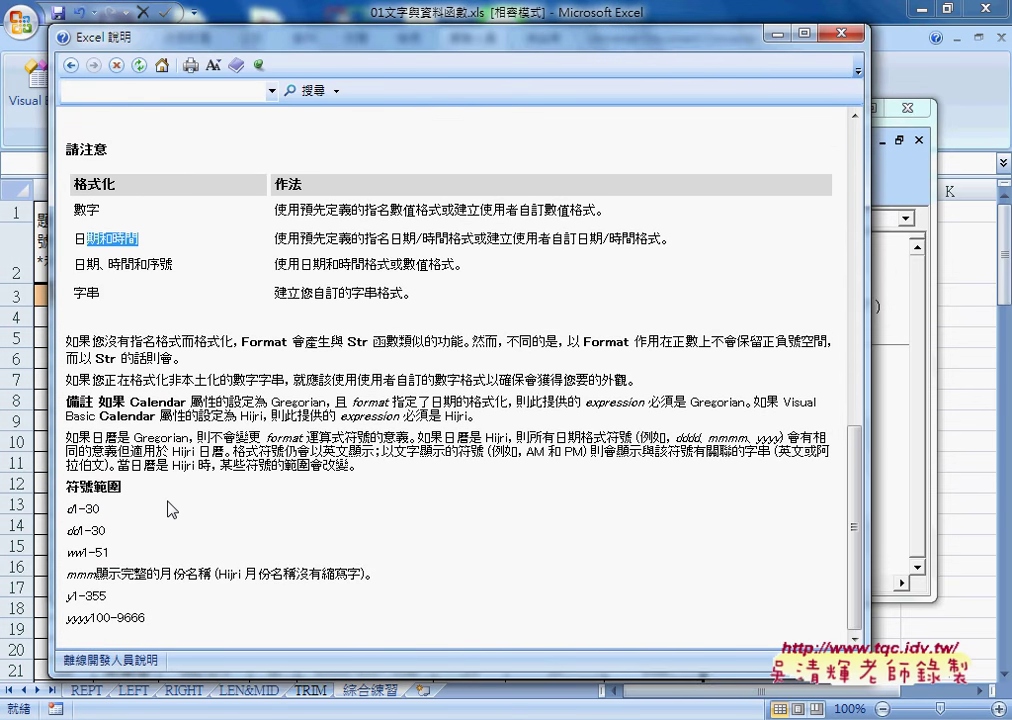
pyautogui.scroll(10, 168, 509)
pyautogui.scroll(8, 170, 506)
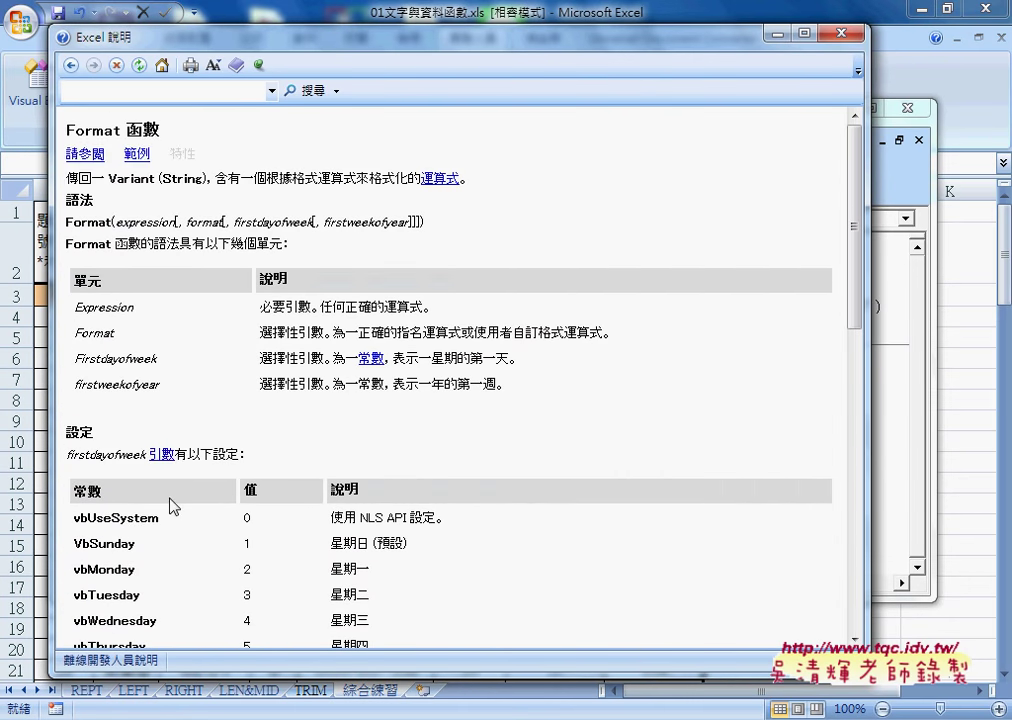
# Step: Open the Format 範例 page and highlight parts of the h:m:s and ##,##0.00 examples
pyautogui.click(138, 154)
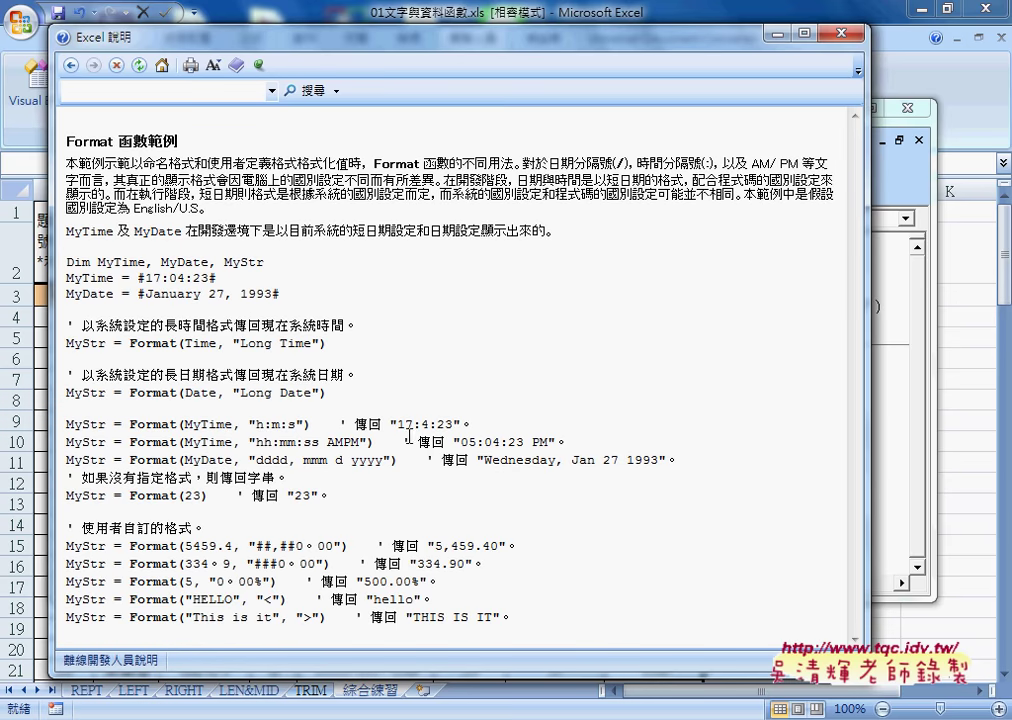
pyautogui.moveTo(398, 424); pyautogui.dragTo(455, 426)
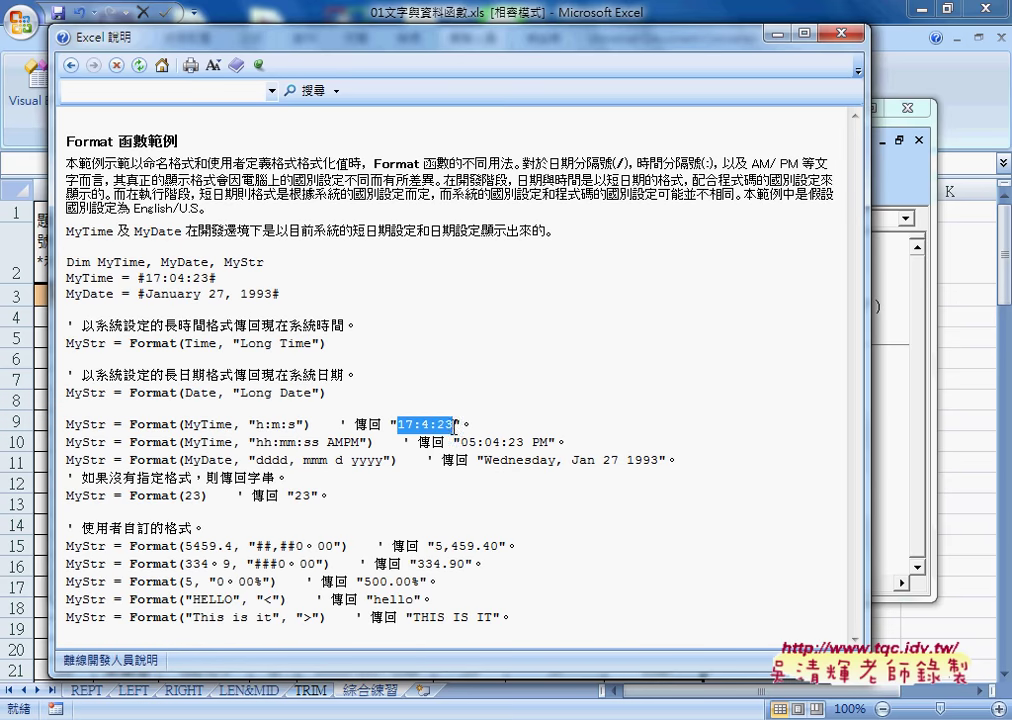
pyautogui.moveTo(250, 424); pyautogui.dragTo(298, 425)
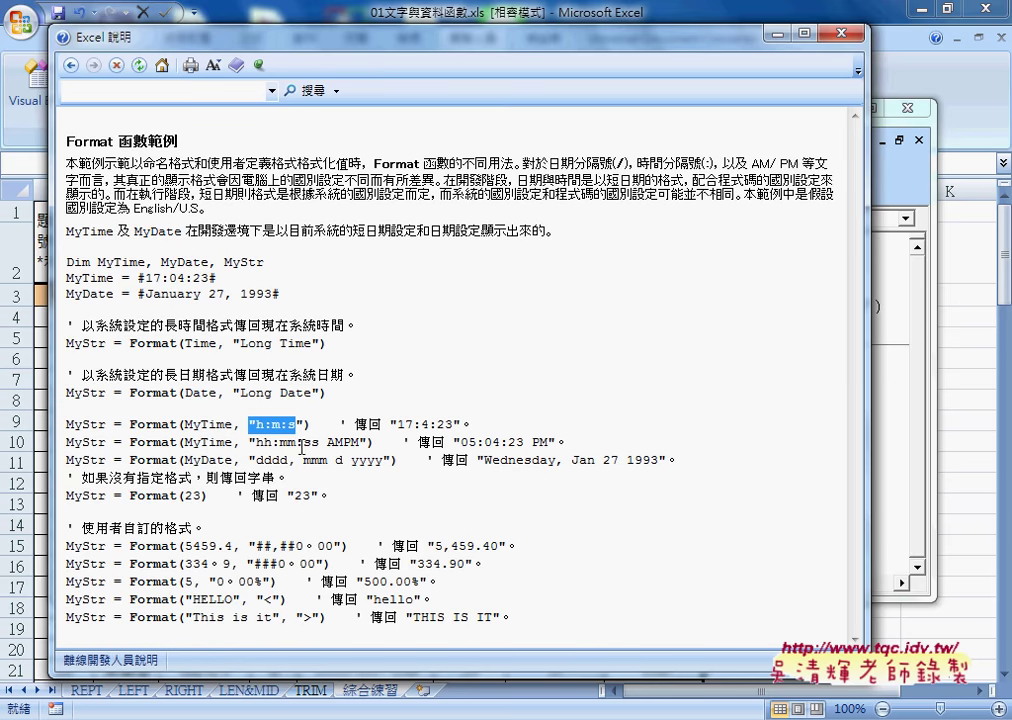
pyautogui.click(250, 548)
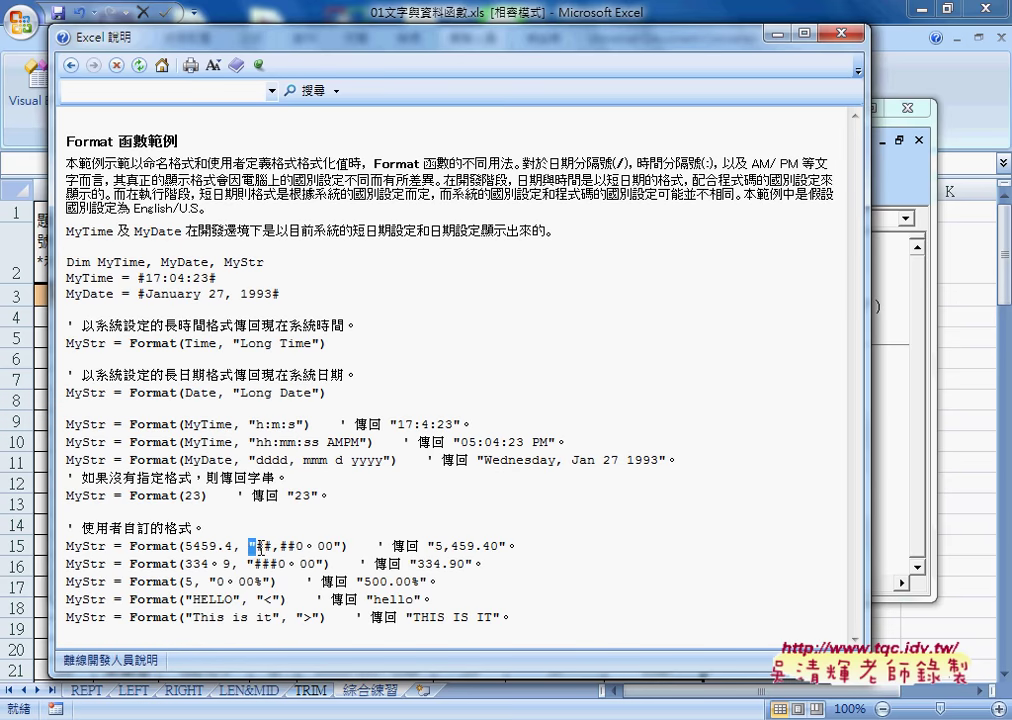
pyautogui.doubleClick(493, 545)
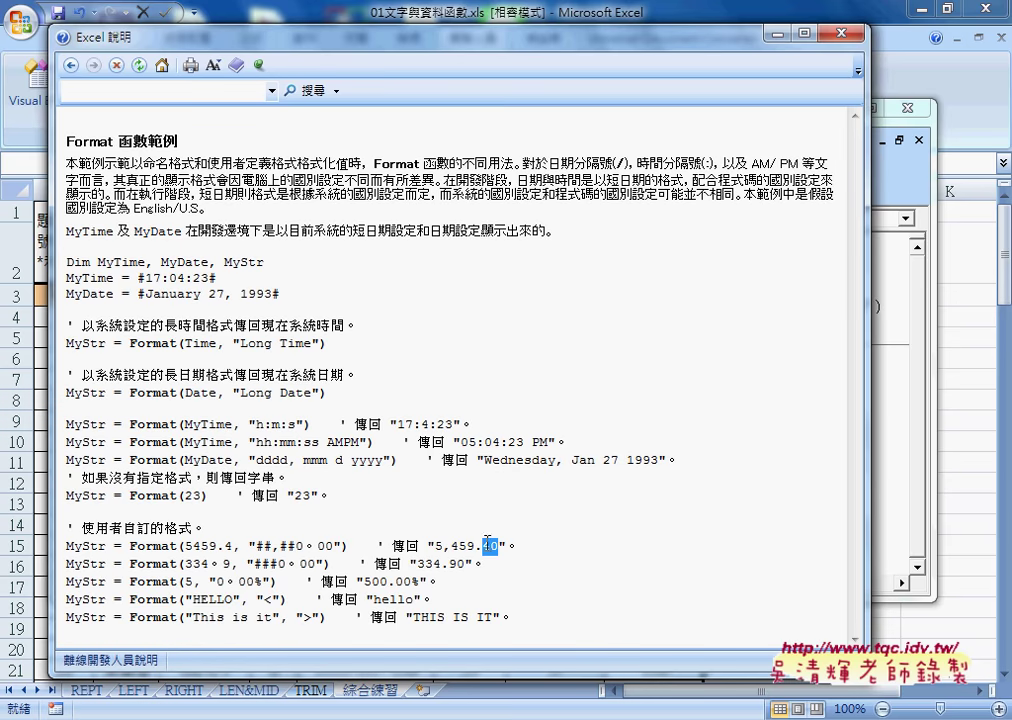
pyautogui.doubleClick(322, 547)
pyautogui.doubleClick(265, 546)
# Step: Close Help and place the insertion point inside Format in Module1's VBA.Format call
pyautogui.click(851, 32)
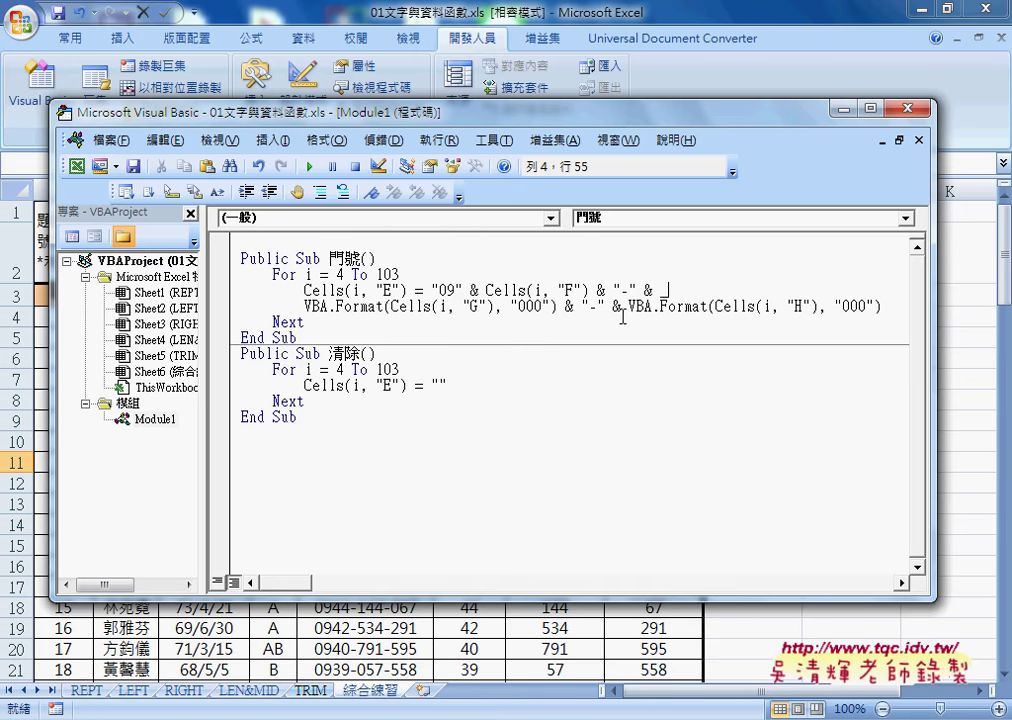
pyautogui.click(660, 306)
pyautogui.doubleClick(664, 306)
pyautogui.click(691, 306)
pyautogui.click(687, 306)
# Step: Bring up context help for Format with F1 and show its 請參閱 related topics
pyautogui.press('F1')
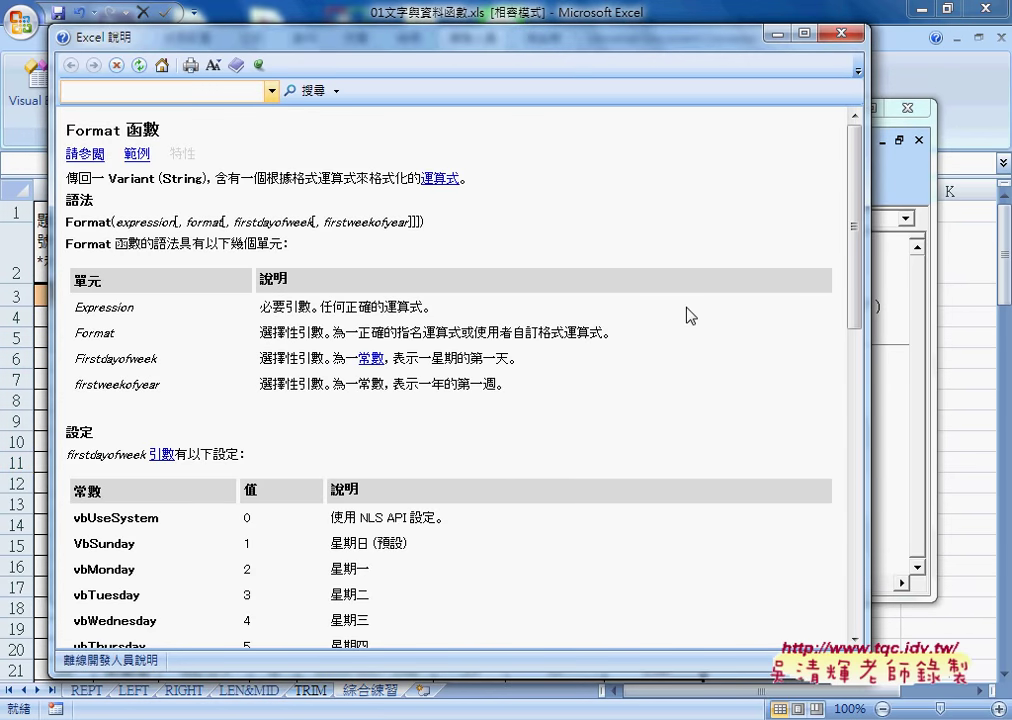
pyautogui.click(68, 133)
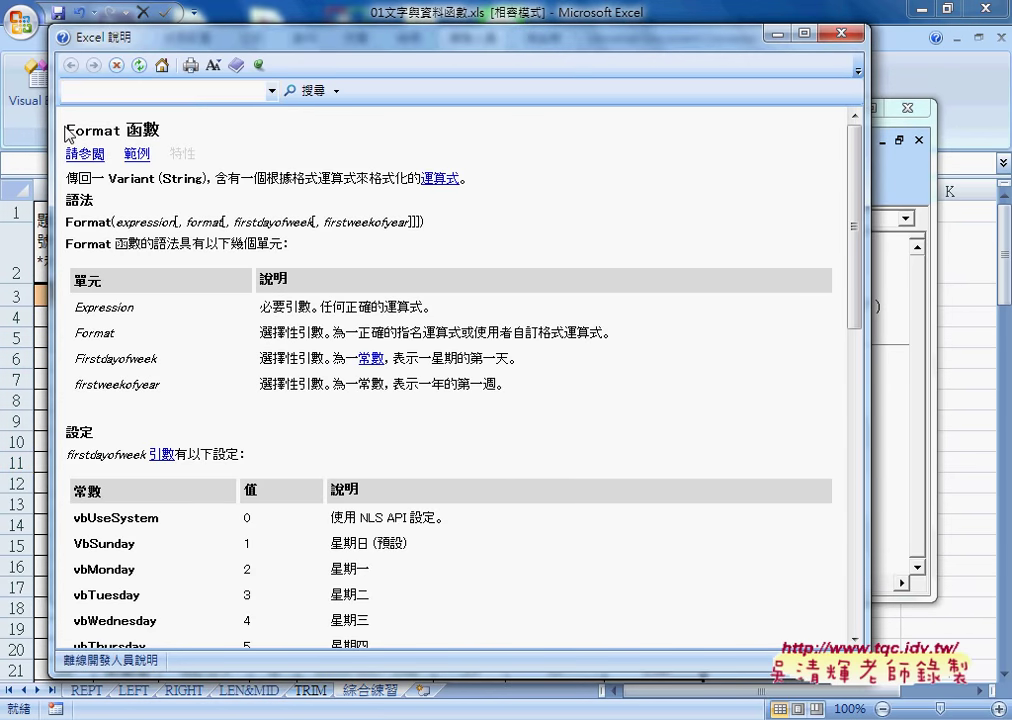
pyautogui.moveTo(66, 130); pyautogui.dragTo(162, 130)
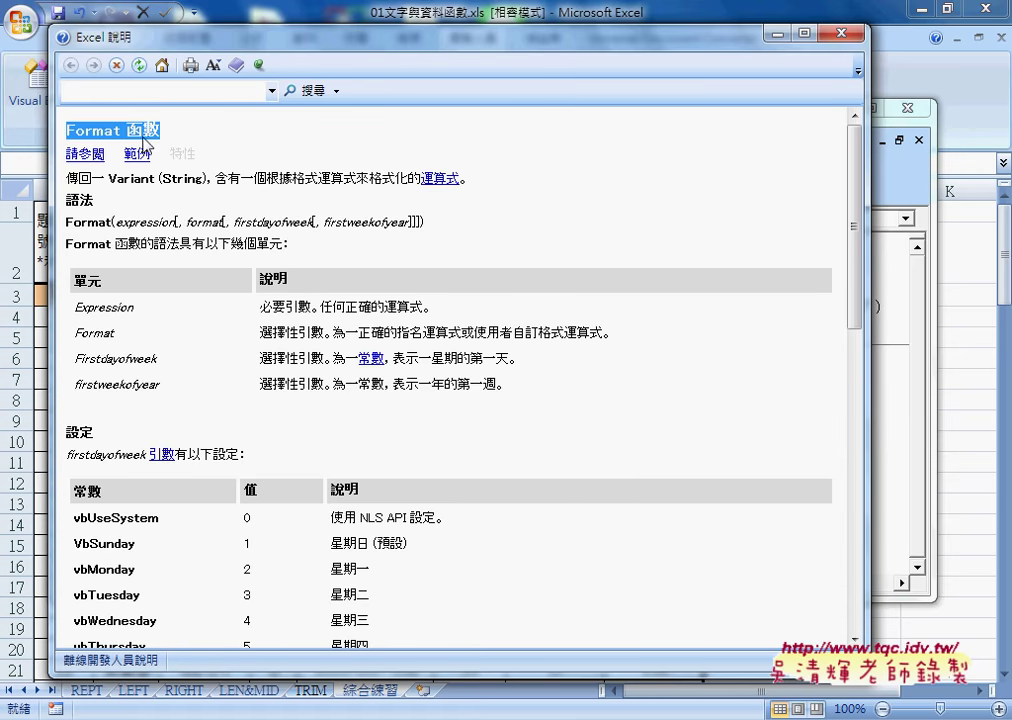
pyautogui.click(88, 155)
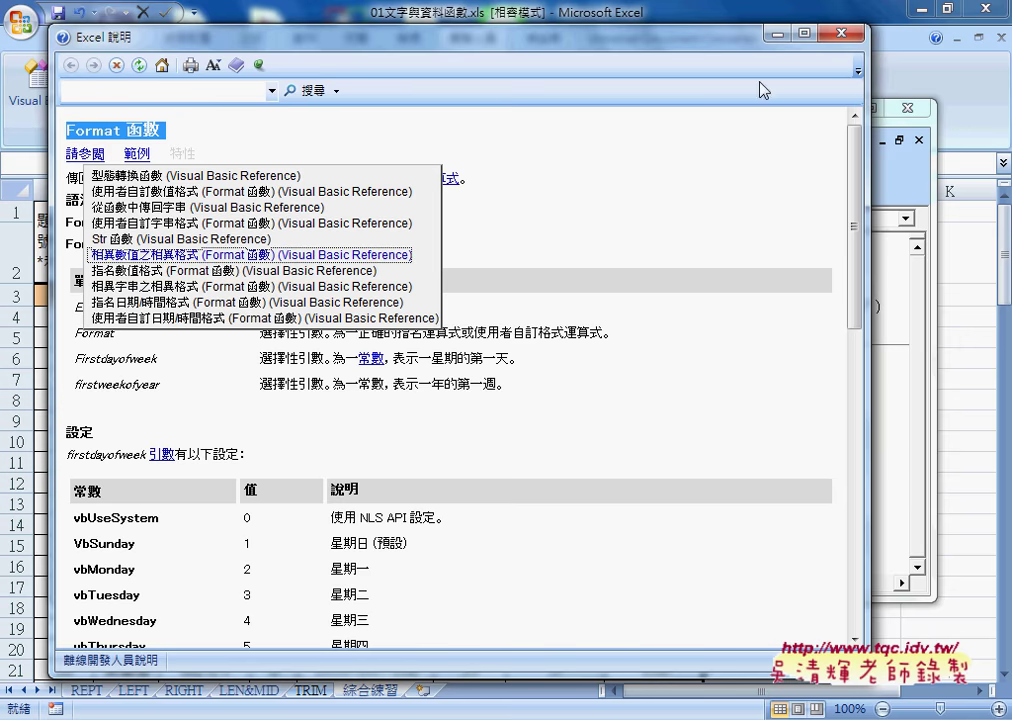
# Step: Close the Format help and the Visual Basic editor to return to the 綜合練習 worksheet
pyautogui.click(838, 36)
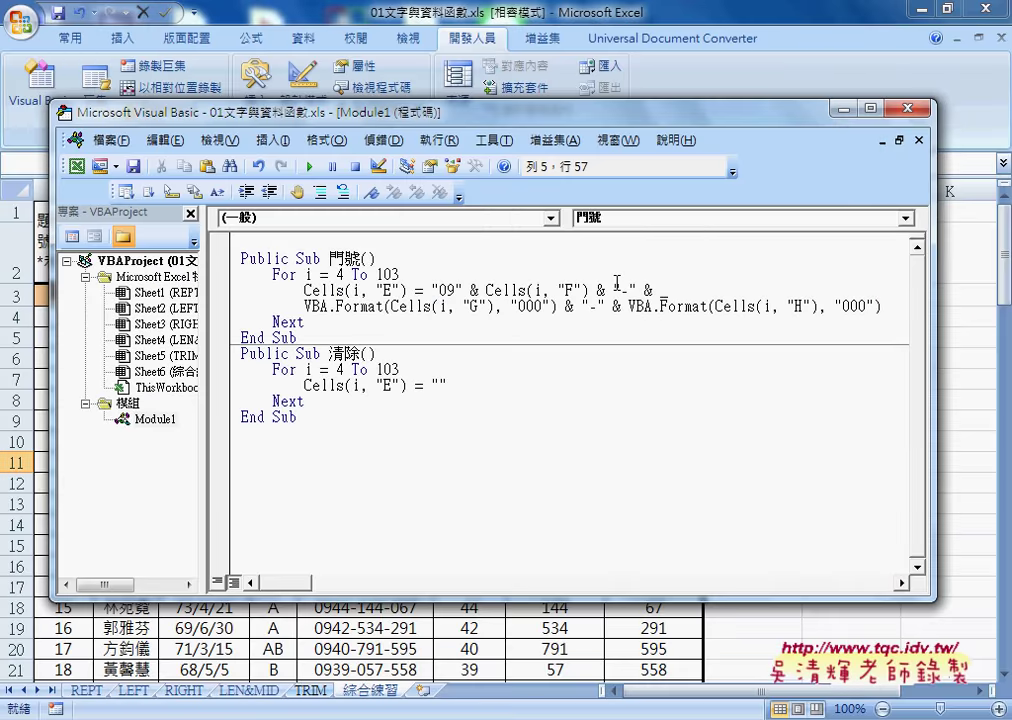
pyautogui.moveTo(517, 119); pyautogui.dragTo(540, 229)
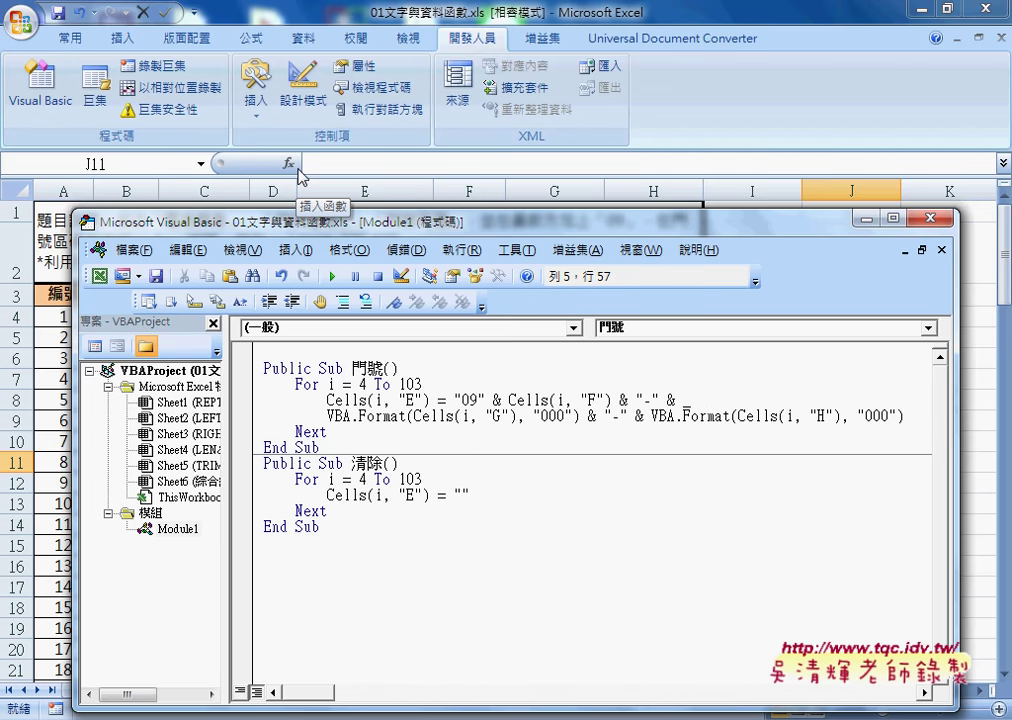
pyautogui.moveTo(320, 228); pyautogui.dragTo(312, 195)
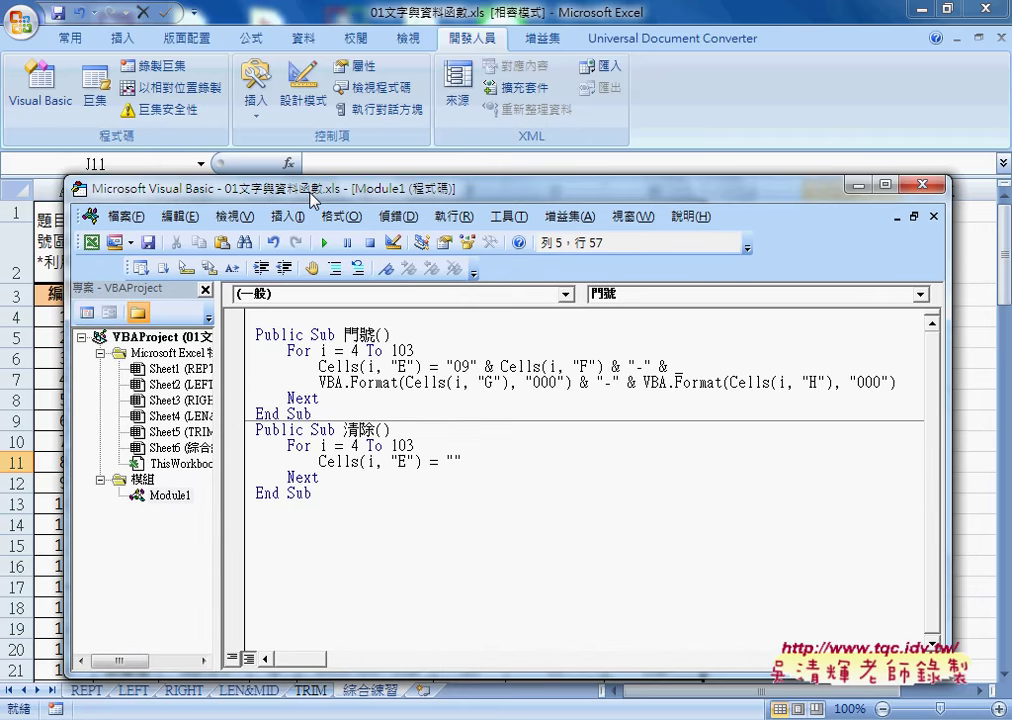
pyautogui.click(933, 184)
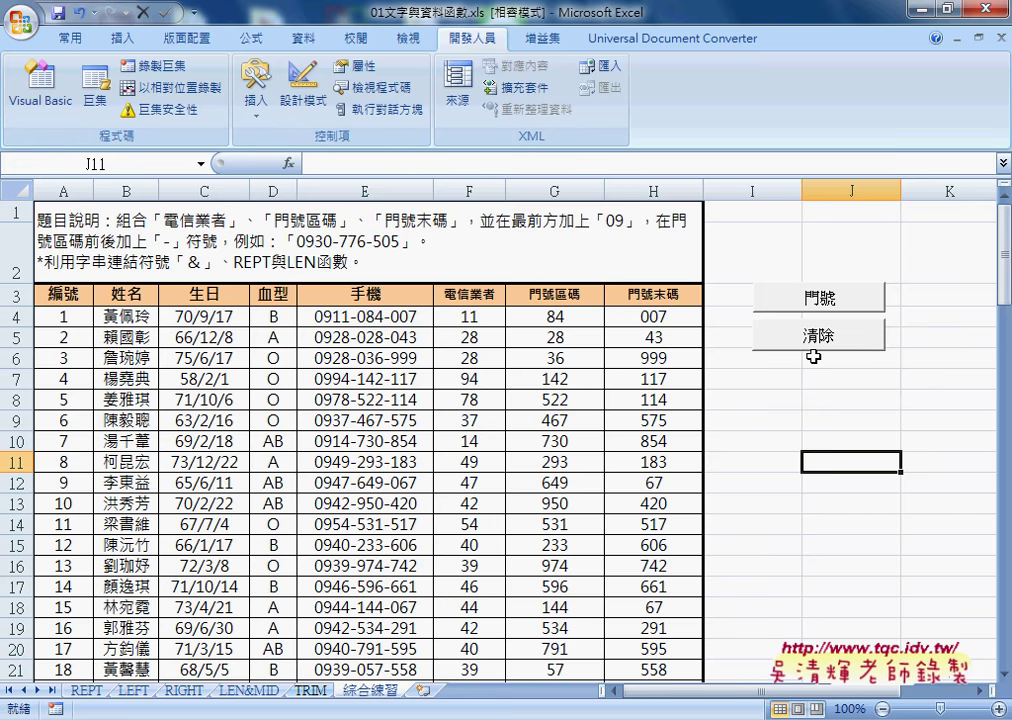
# Step: In the Google Docs code notes, select the 手機 and 手機範圍 Public Function procedures for copying
pyautogui.hotkey('alt', 'Tab')
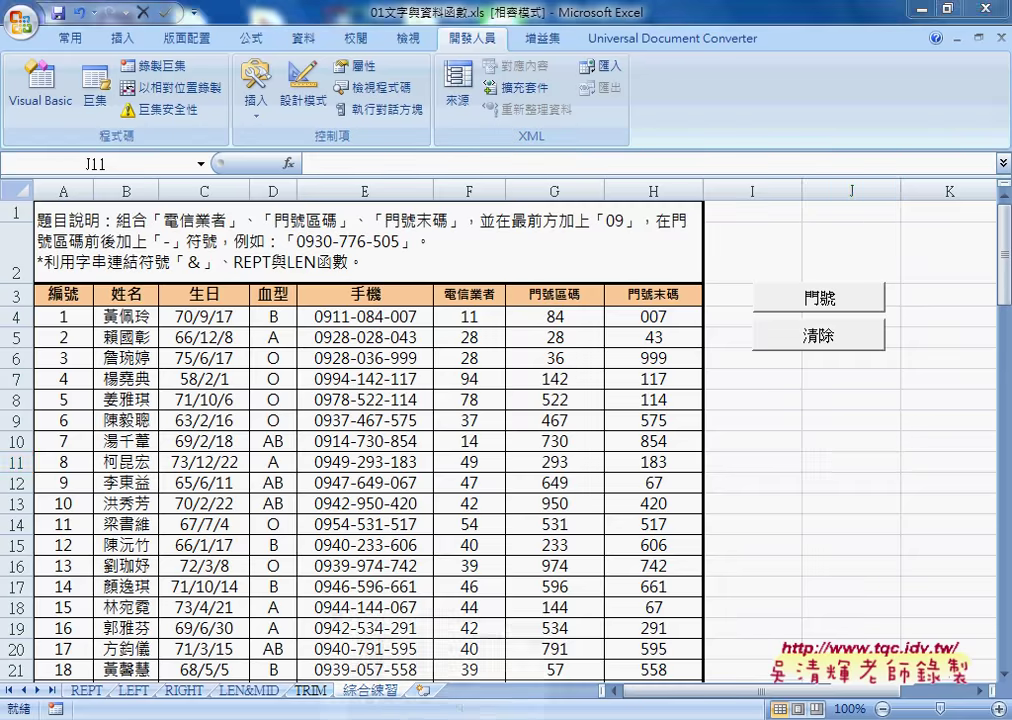
pyautogui.scroll(-3, 456, 538)
pyautogui.scroll(-3, 452, 532)
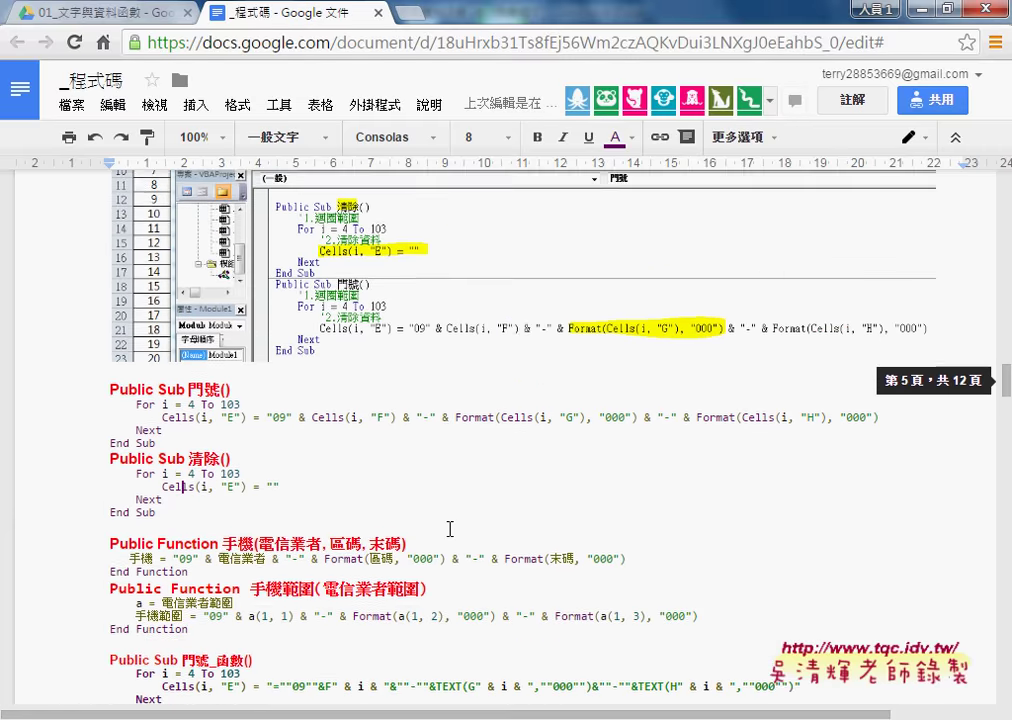
pyautogui.scroll(-3, 450, 529)
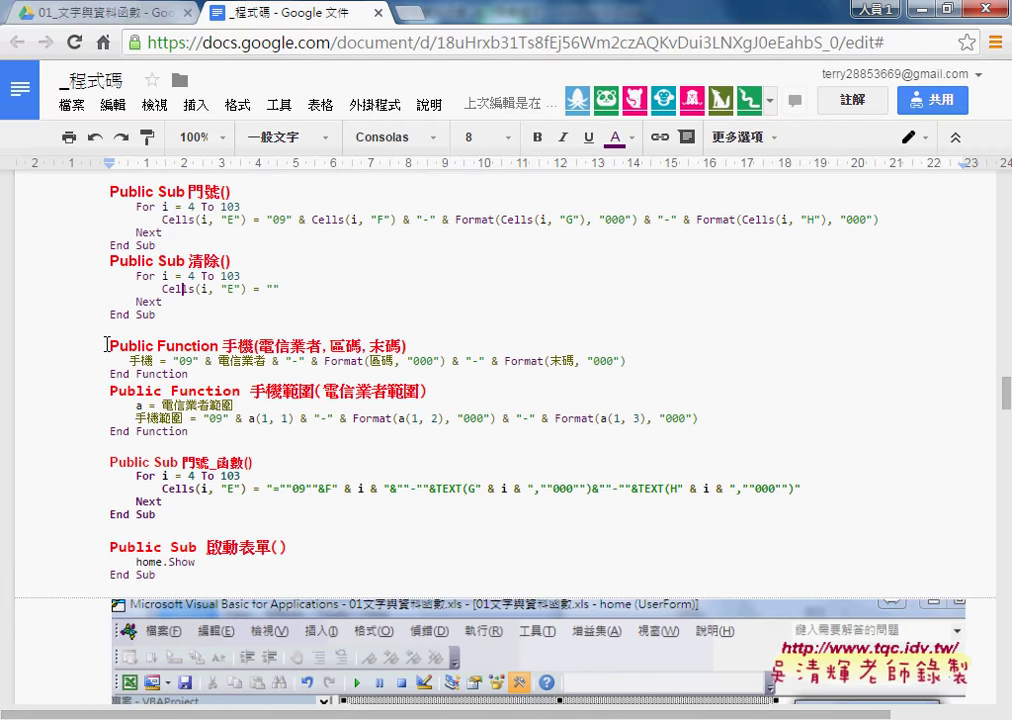
pyautogui.moveTo(157, 345); pyautogui.dragTo(218, 345)
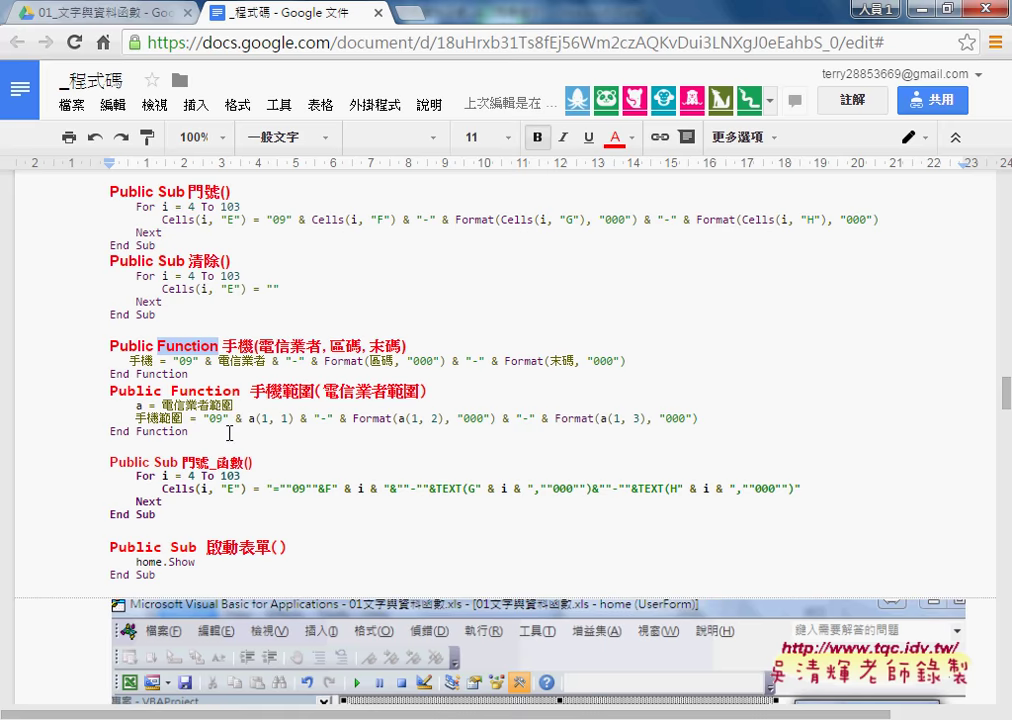
pyautogui.moveTo(190, 432); pyautogui.dragTo(103, 349)
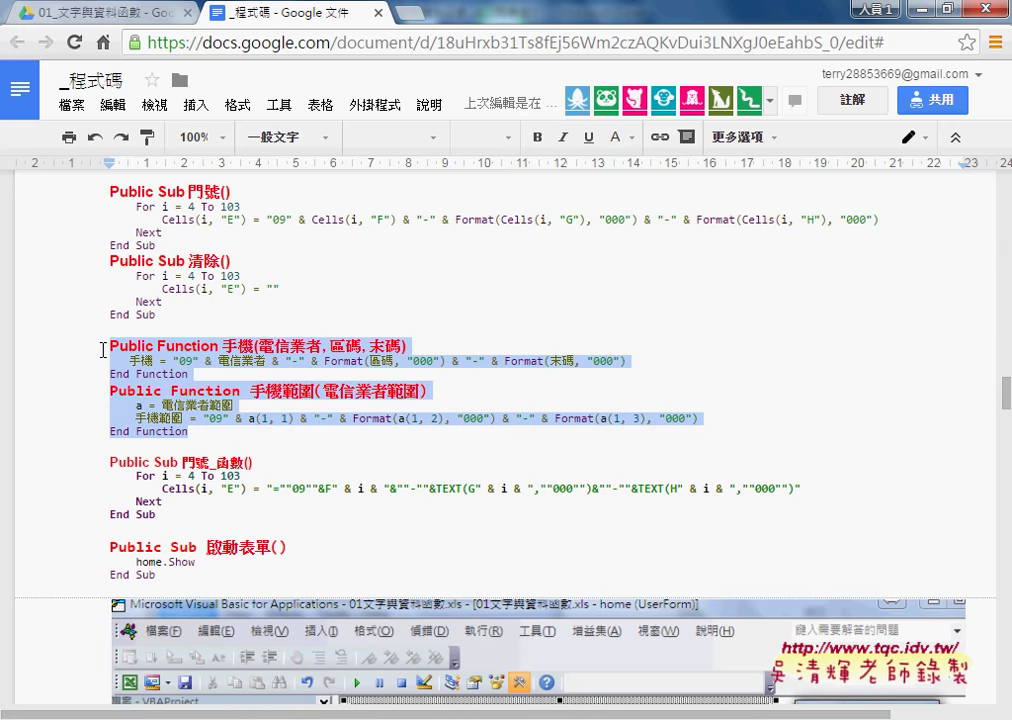
# Step: Paste the 手機 and 手機範圍 functions into Module1, then return to the worksheet at cell E4
pyautogui.hotkey('alt', 'Tab')
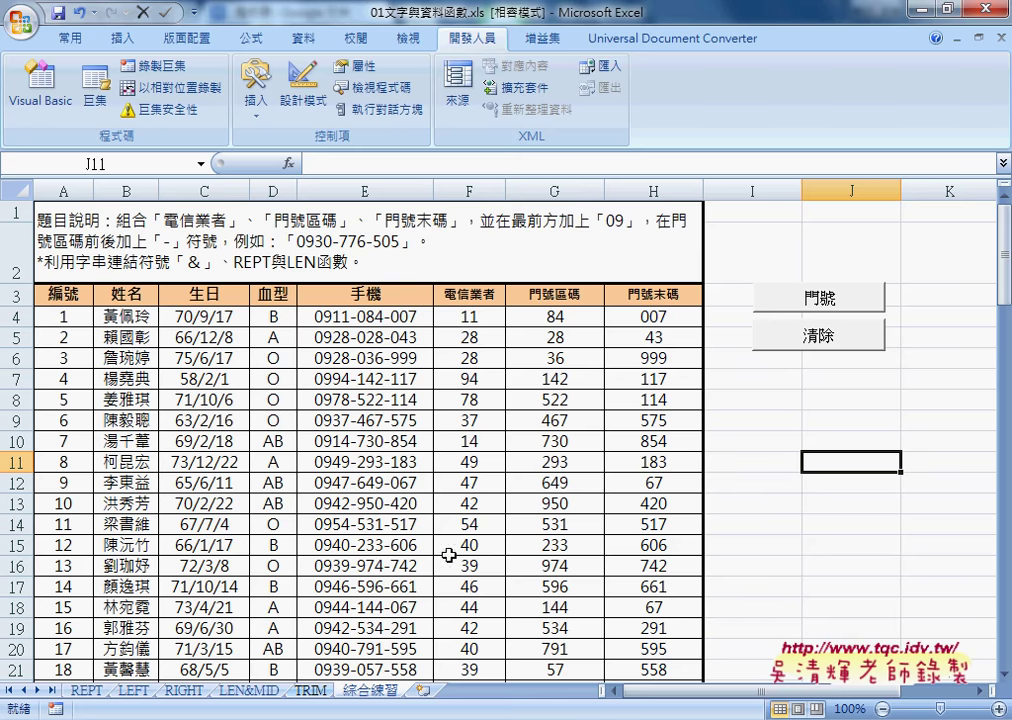
pyautogui.click(40, 88)
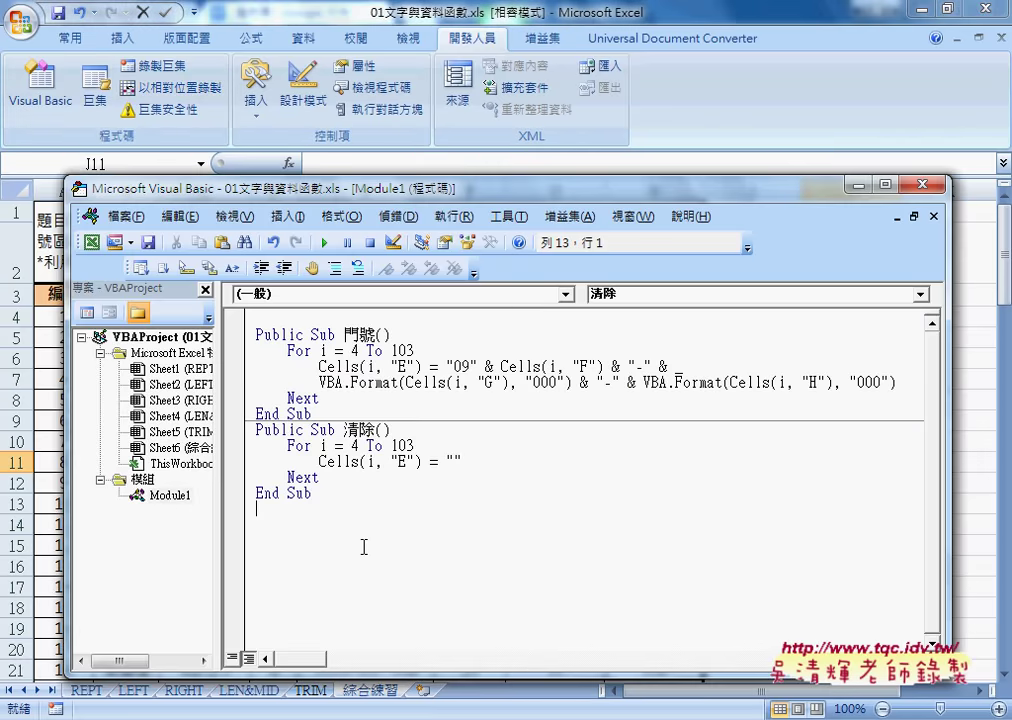
pyautogui.hotkey('ctrl', 'v')
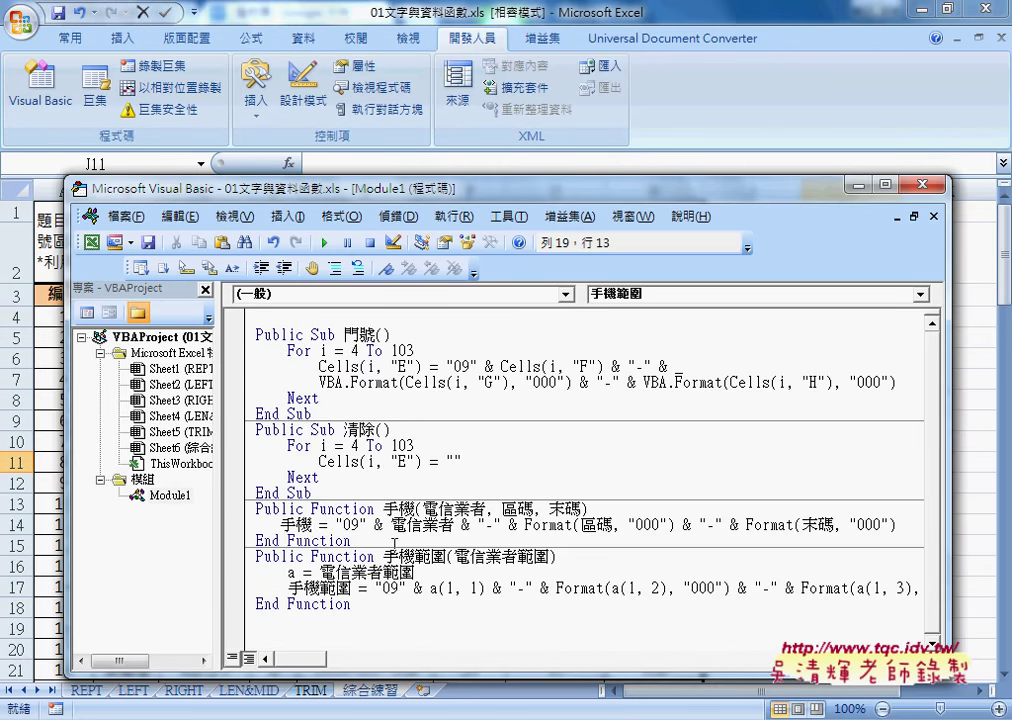
pyautogui.doubleClick(342, 509)
pyautogui.click(334, 556)
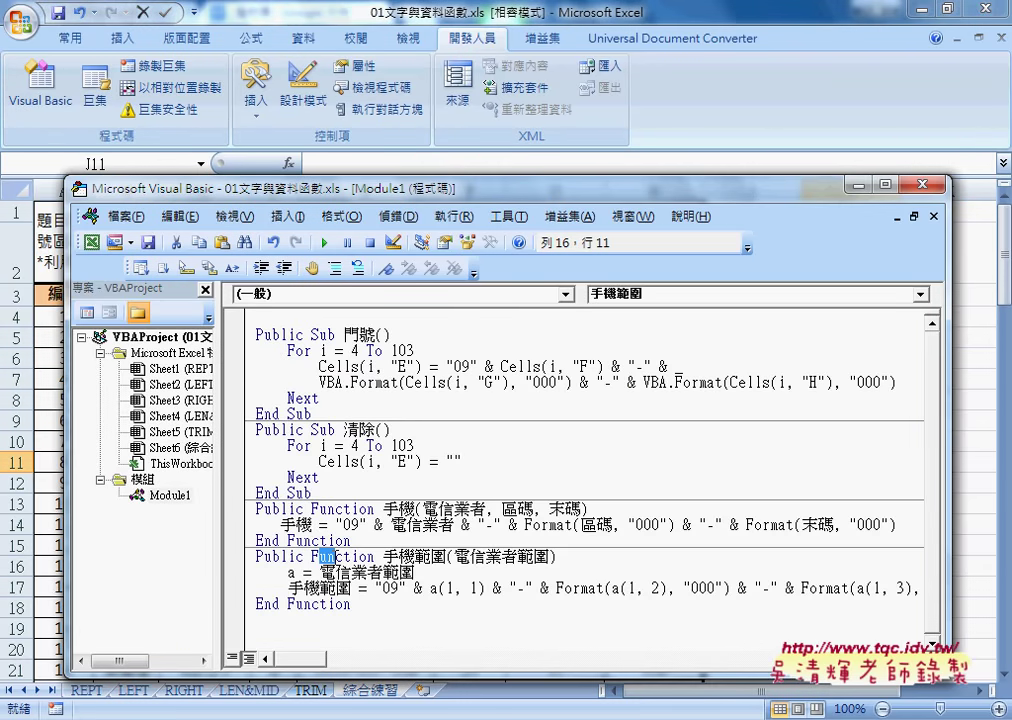
pyautogui.click(706, 160)
pyautogui.click(384, 316)
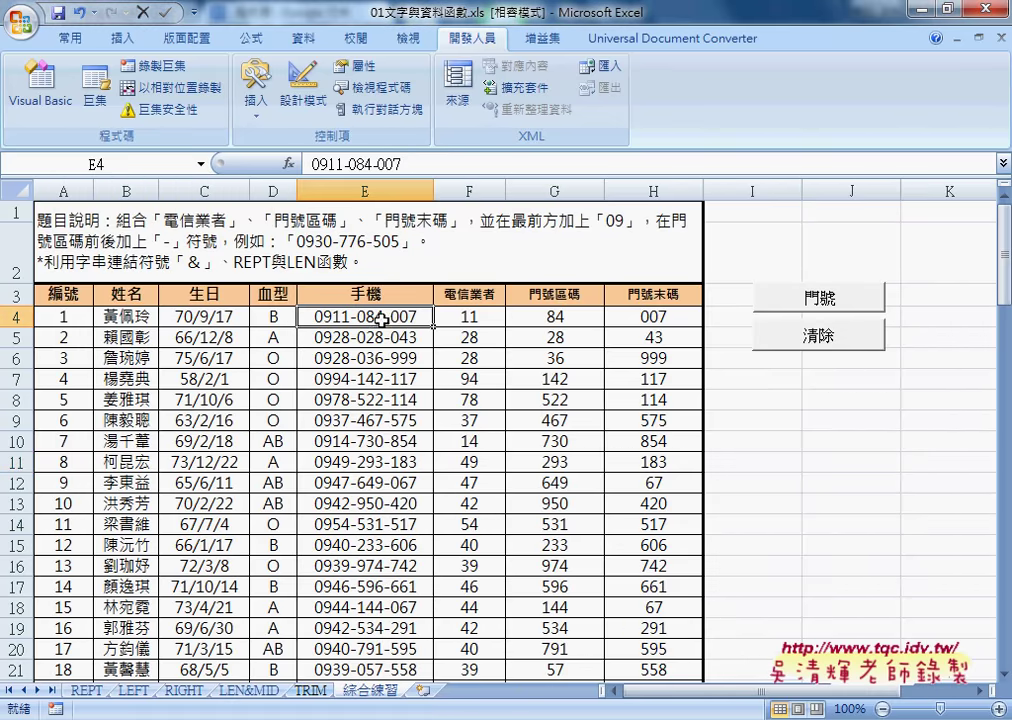
# Step: Clear column E with 清除 and insert the user-defined function 手機範圍 into E4
pyautogui.click(818, 336)
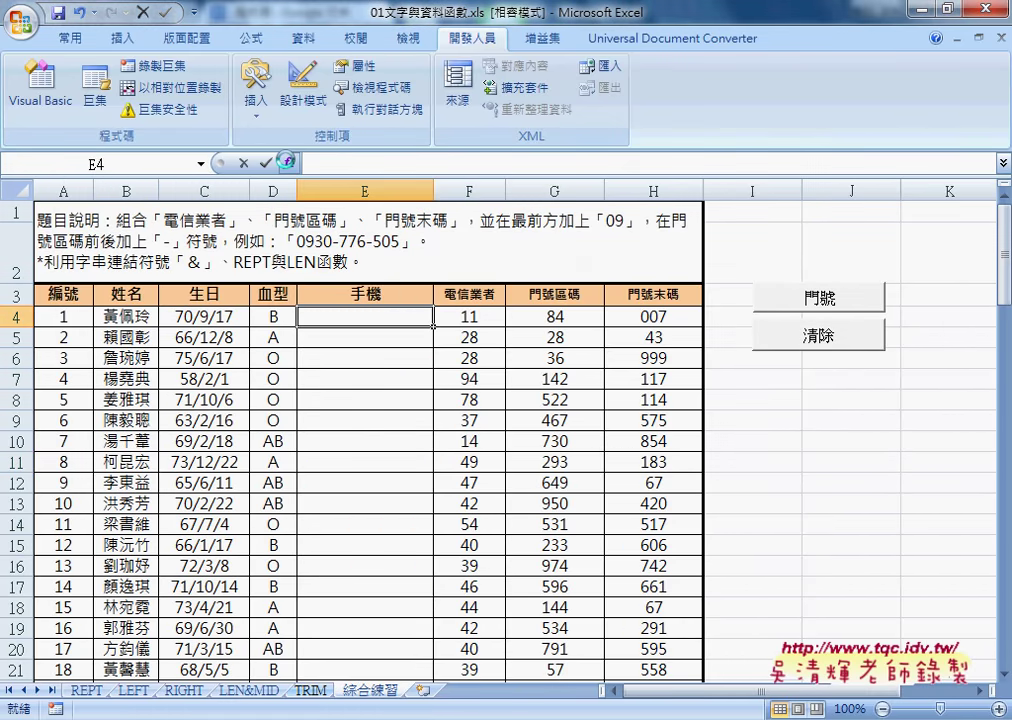
pyautogui.click(289, 163)
pyautogui.click(703, 212)
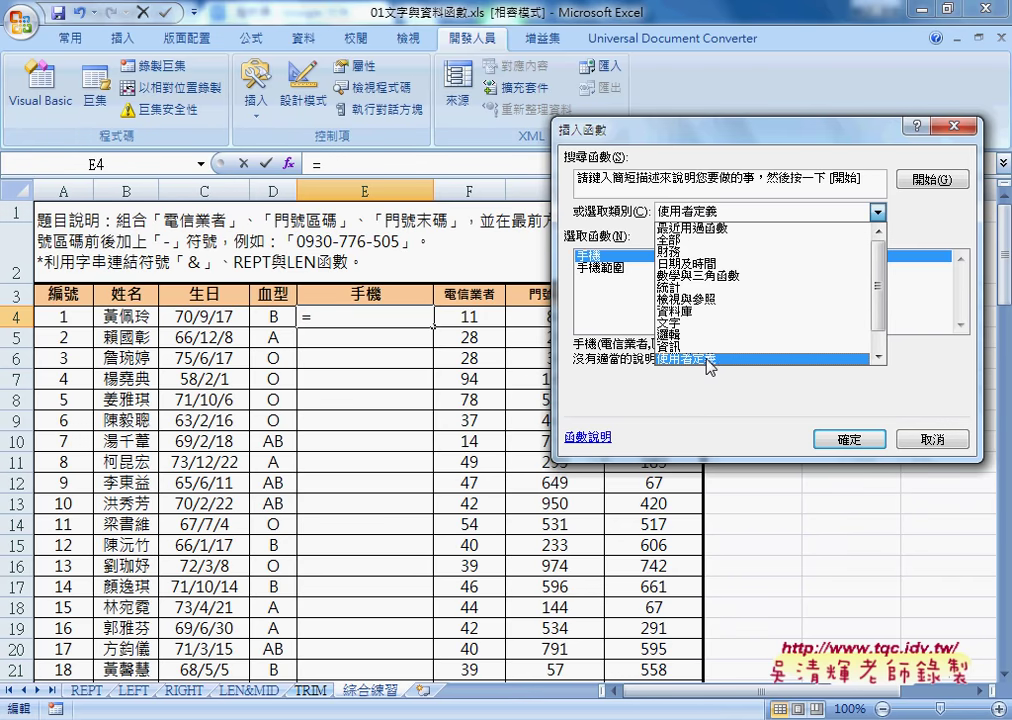
pyautogui.click(600, 277)
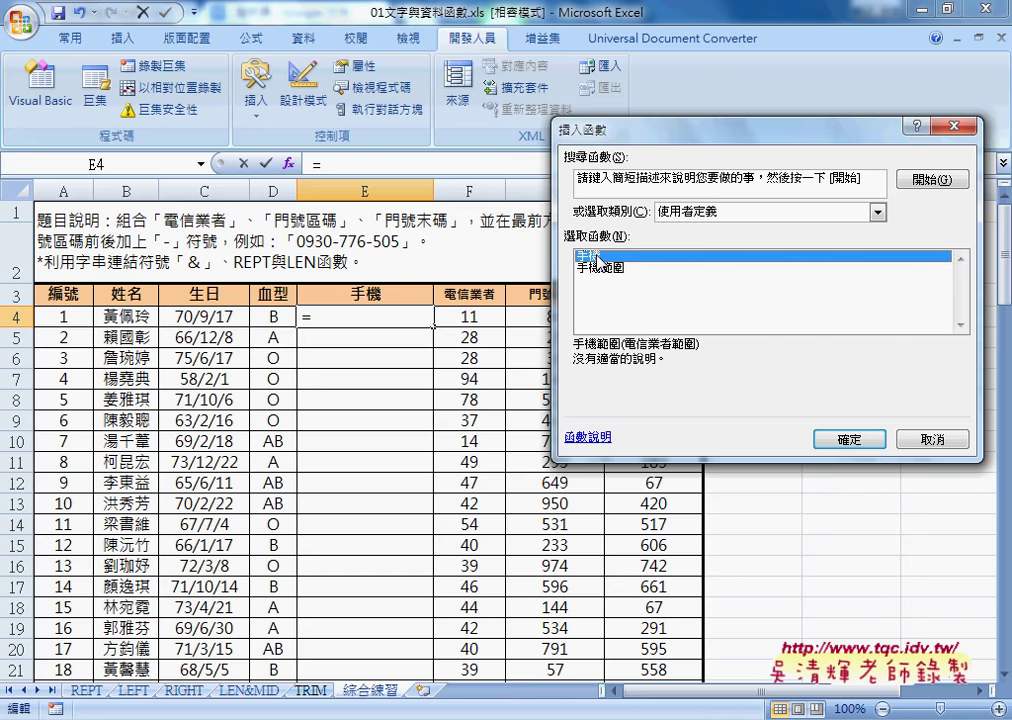
pyautogui.click(605, 268)
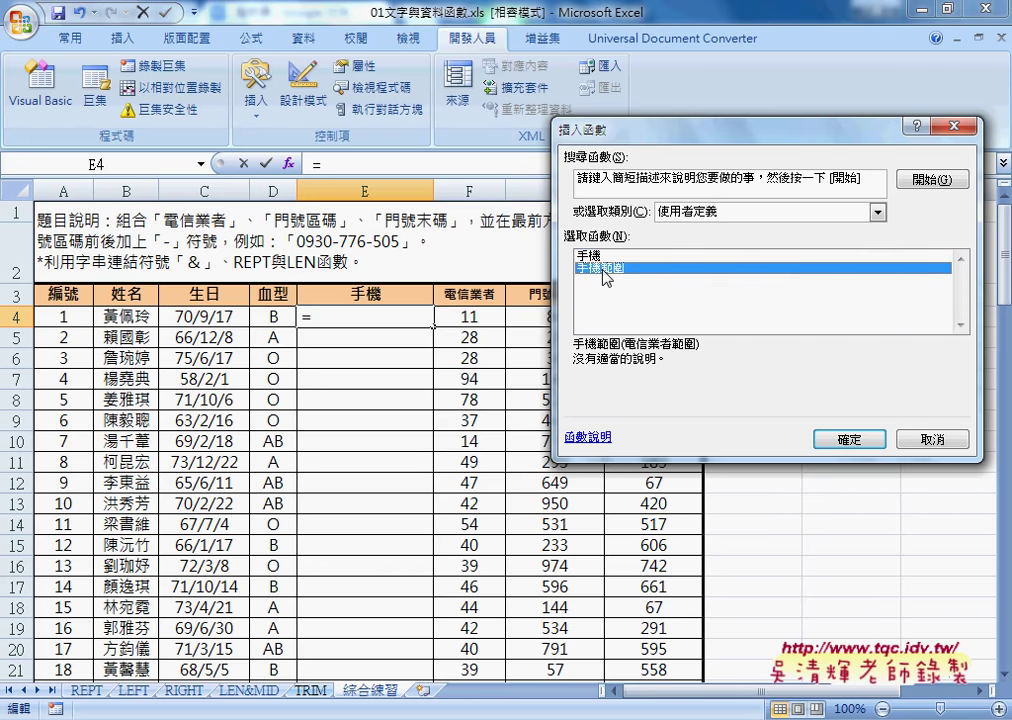
pyautogui.click(849, 439)
pyautogui.moveTo(648, 199); pyautogui.dragTo(401, 400)
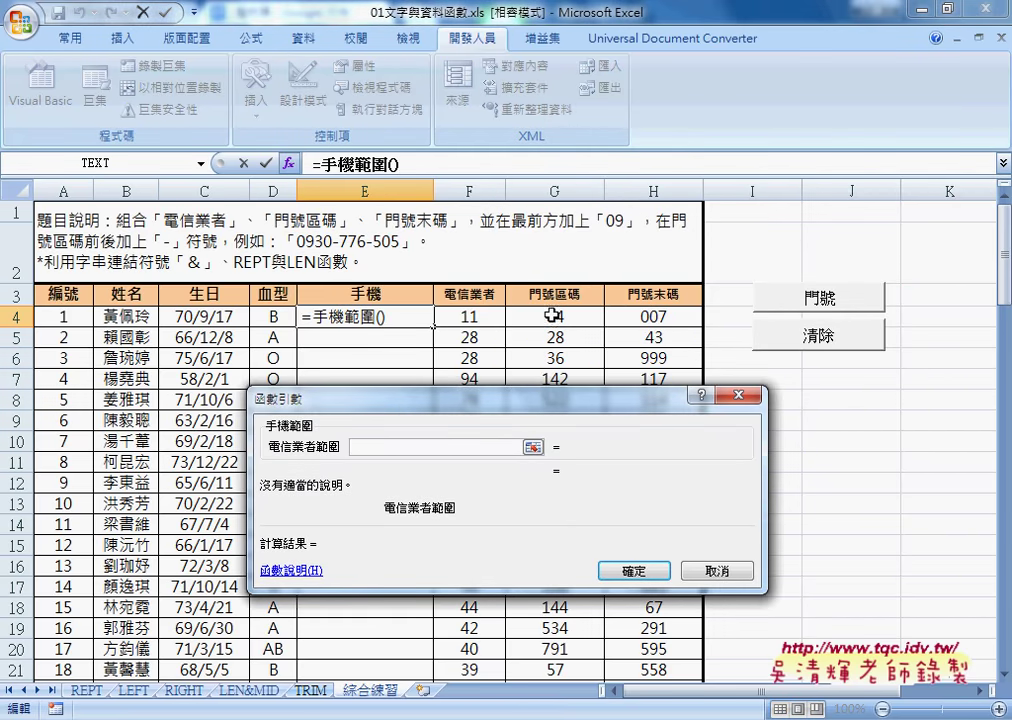
pyautogui.moveTo(463, 316); pyautogui.dragTo(650, 320)
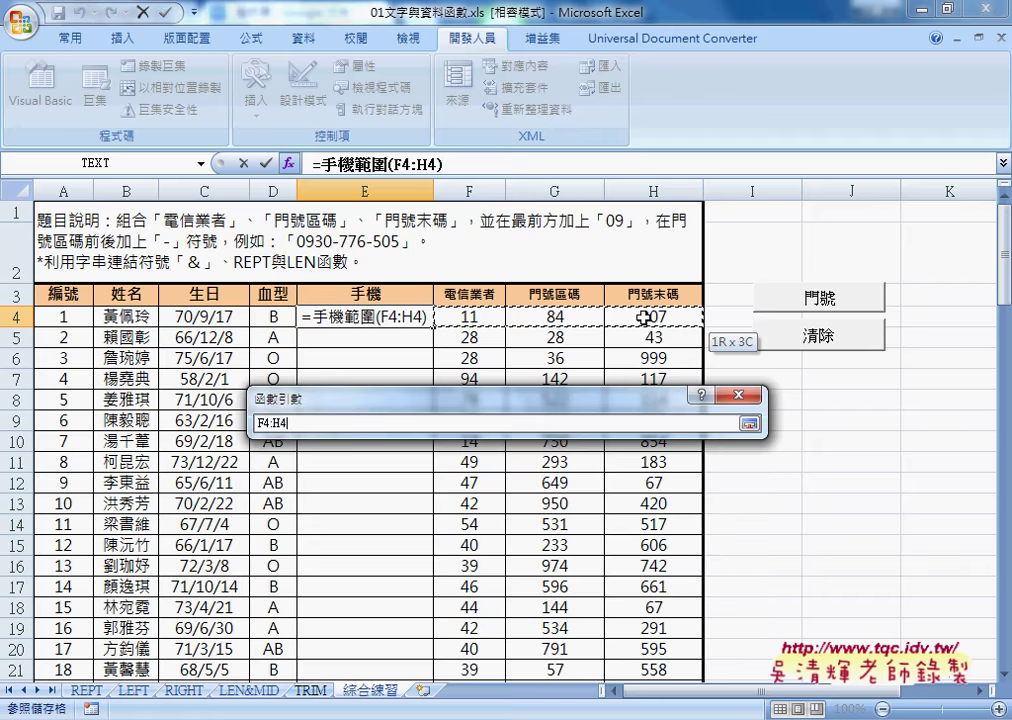
pyautogui.click(636, 571)
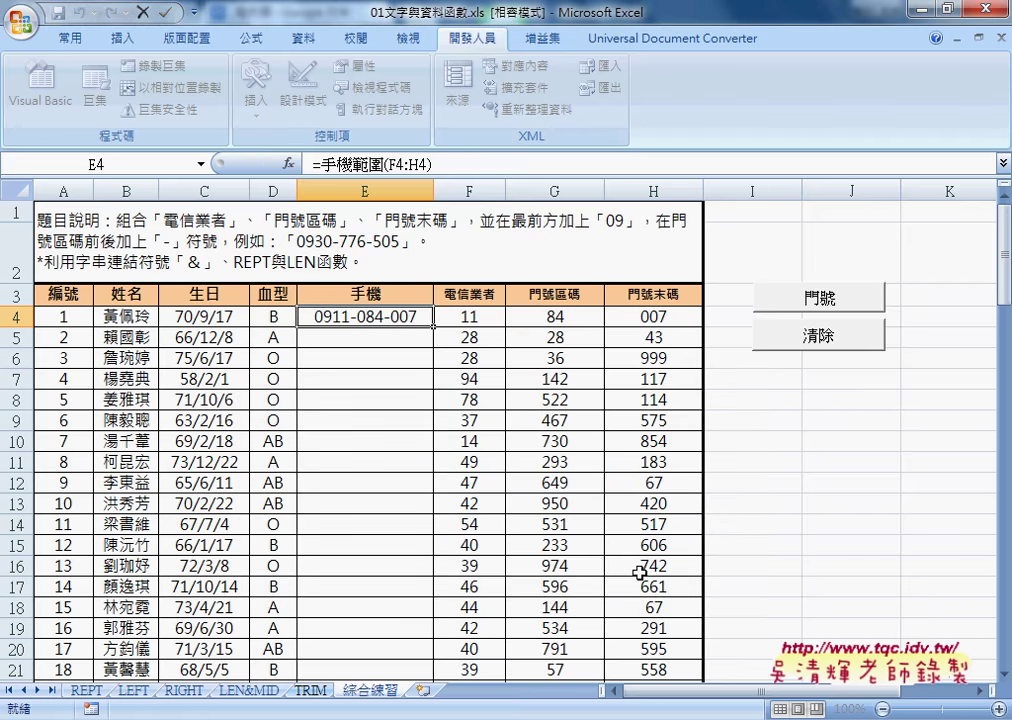